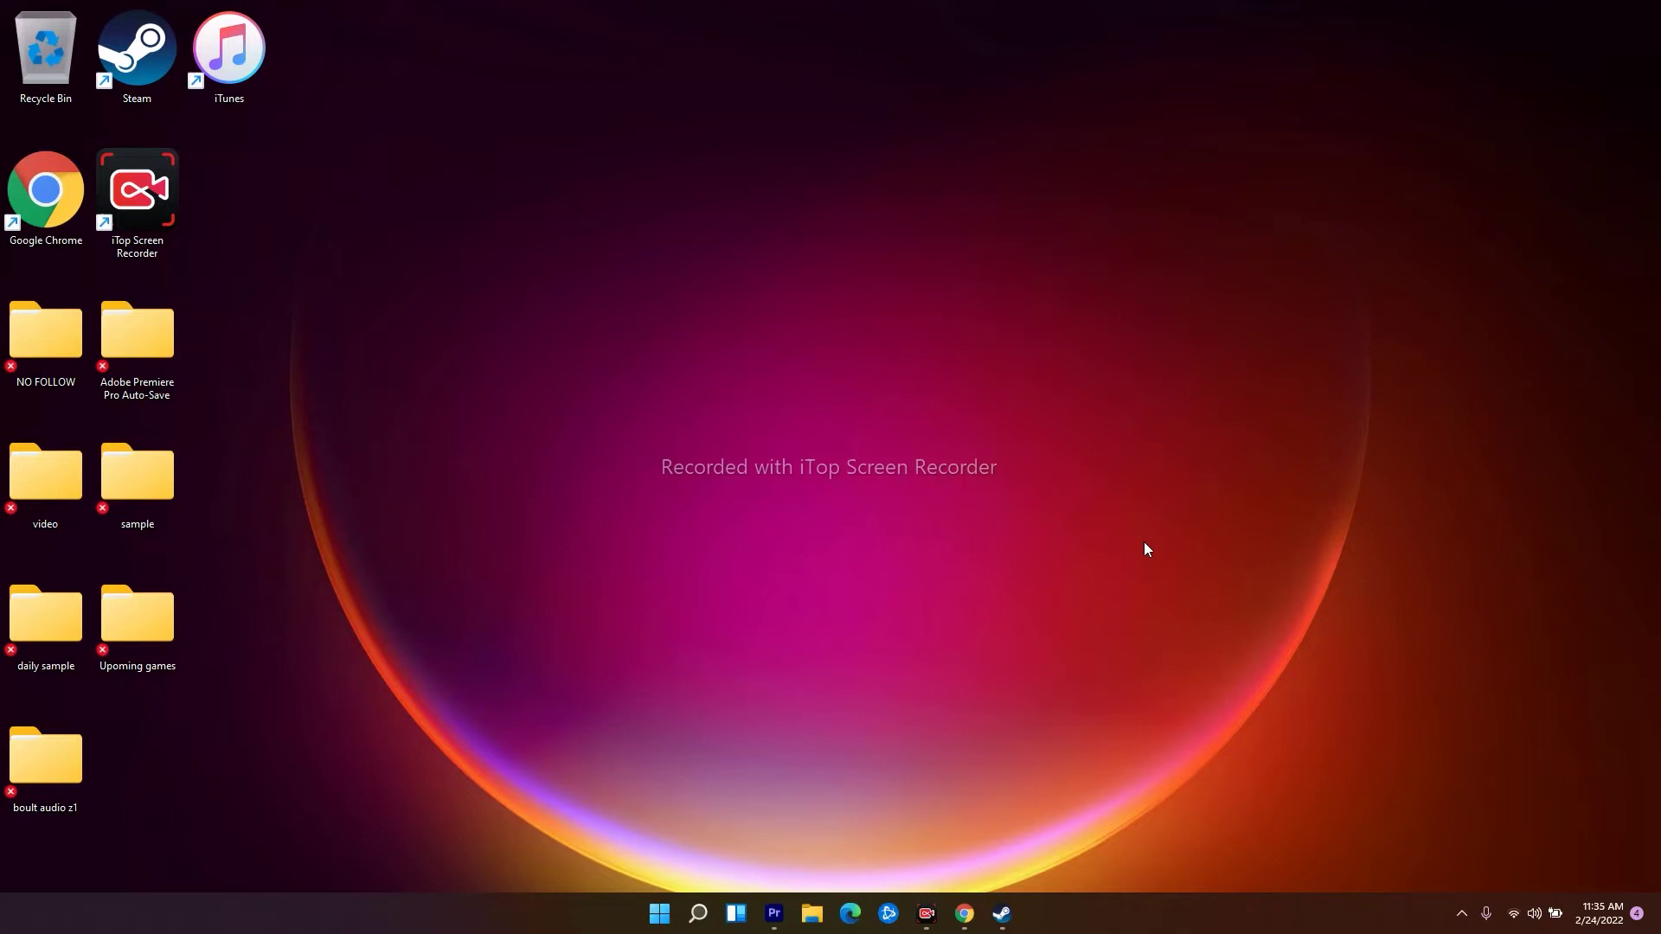
Open File Explorer maximized on This PC and enter the OS (C:) drive
{"action": "left_click", "coordinate": [818, 912]}
{"action": "scroll", "coordinate": [553, 308], "scroll_direction": "down", "scroll_amount": 5}
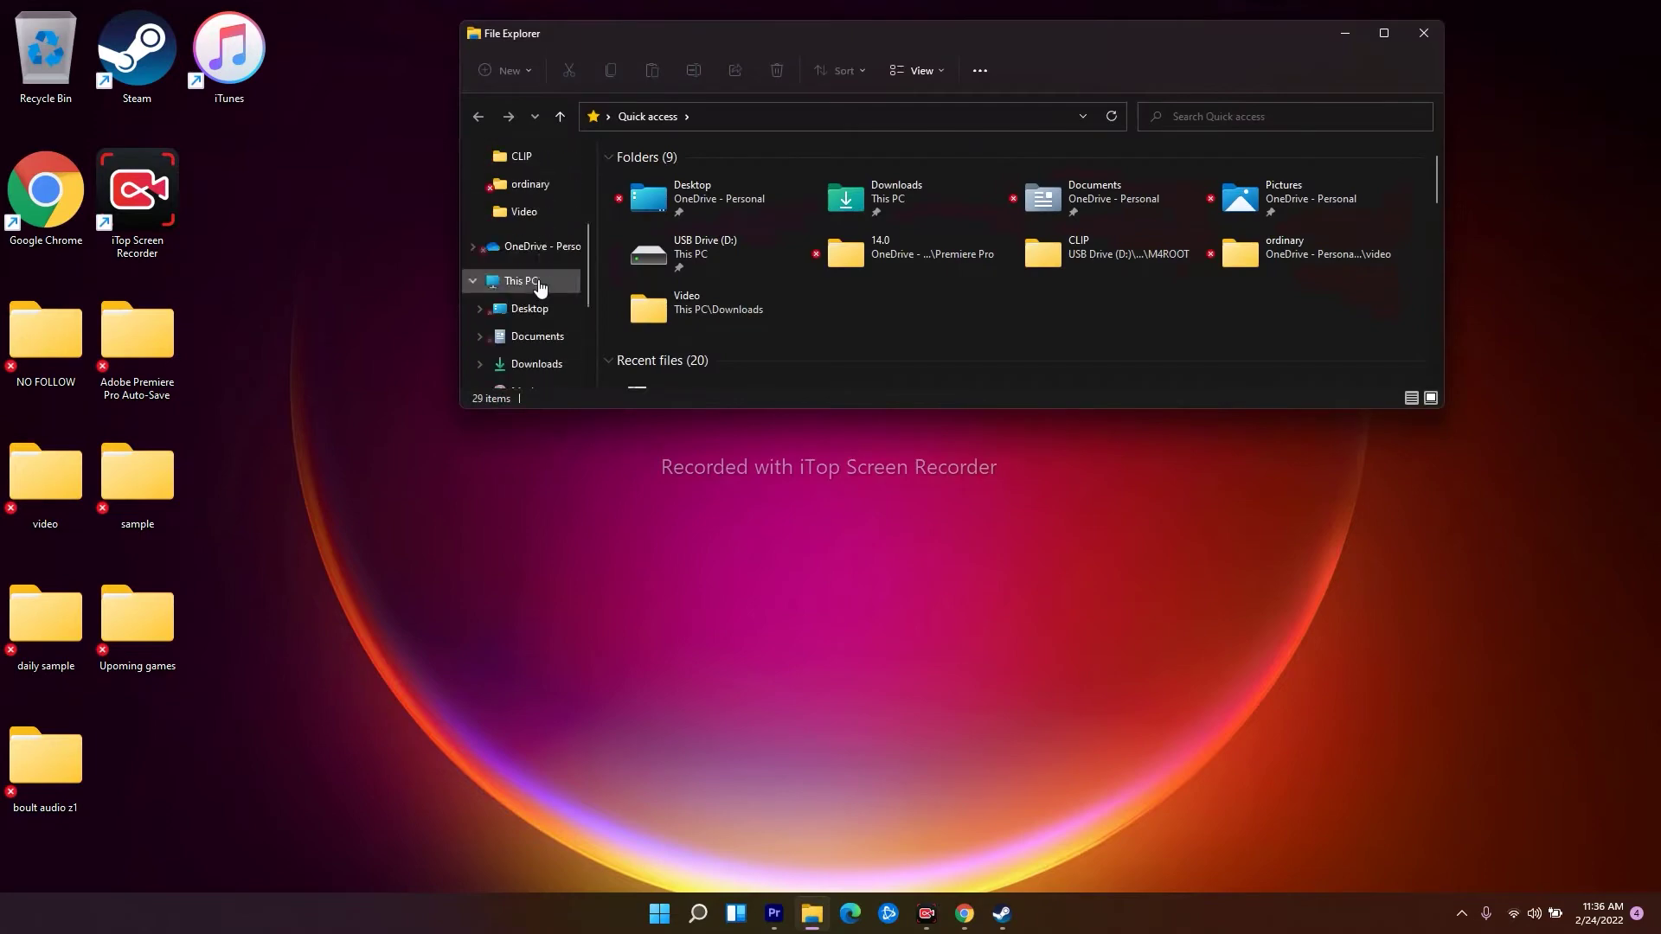
{"action": "left_click", "coordinate": [538, 280]}
{"action": "left_click", "coordinate": [1384, 34]}
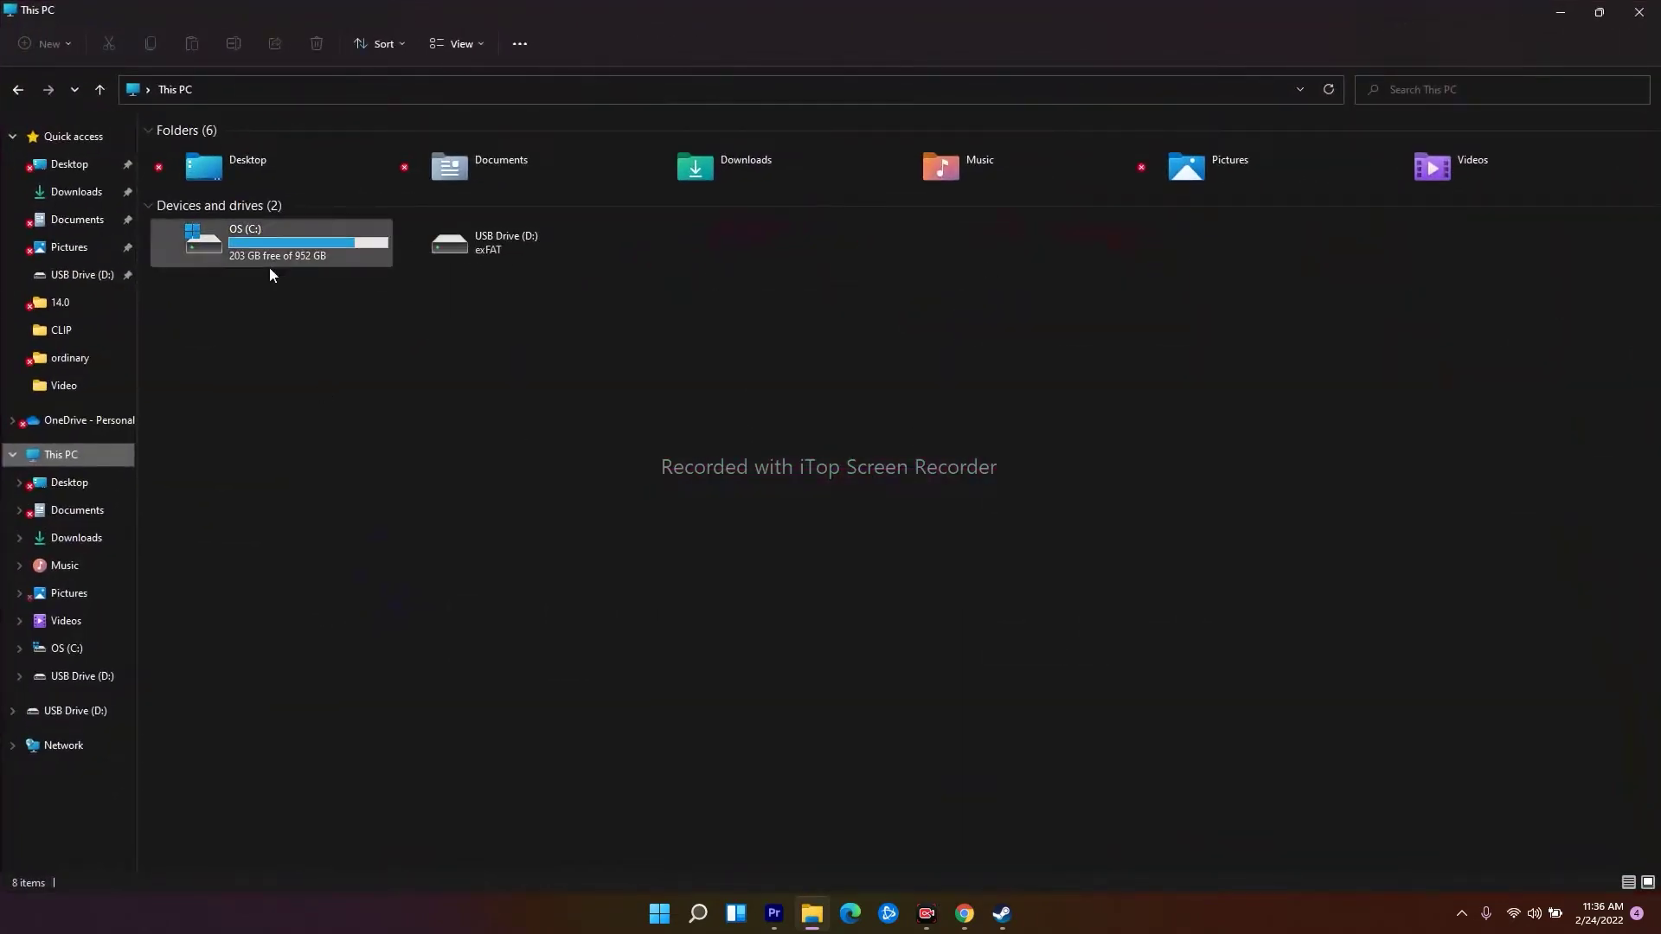
{"action": "double_click", "coordinate": [301, 252]}
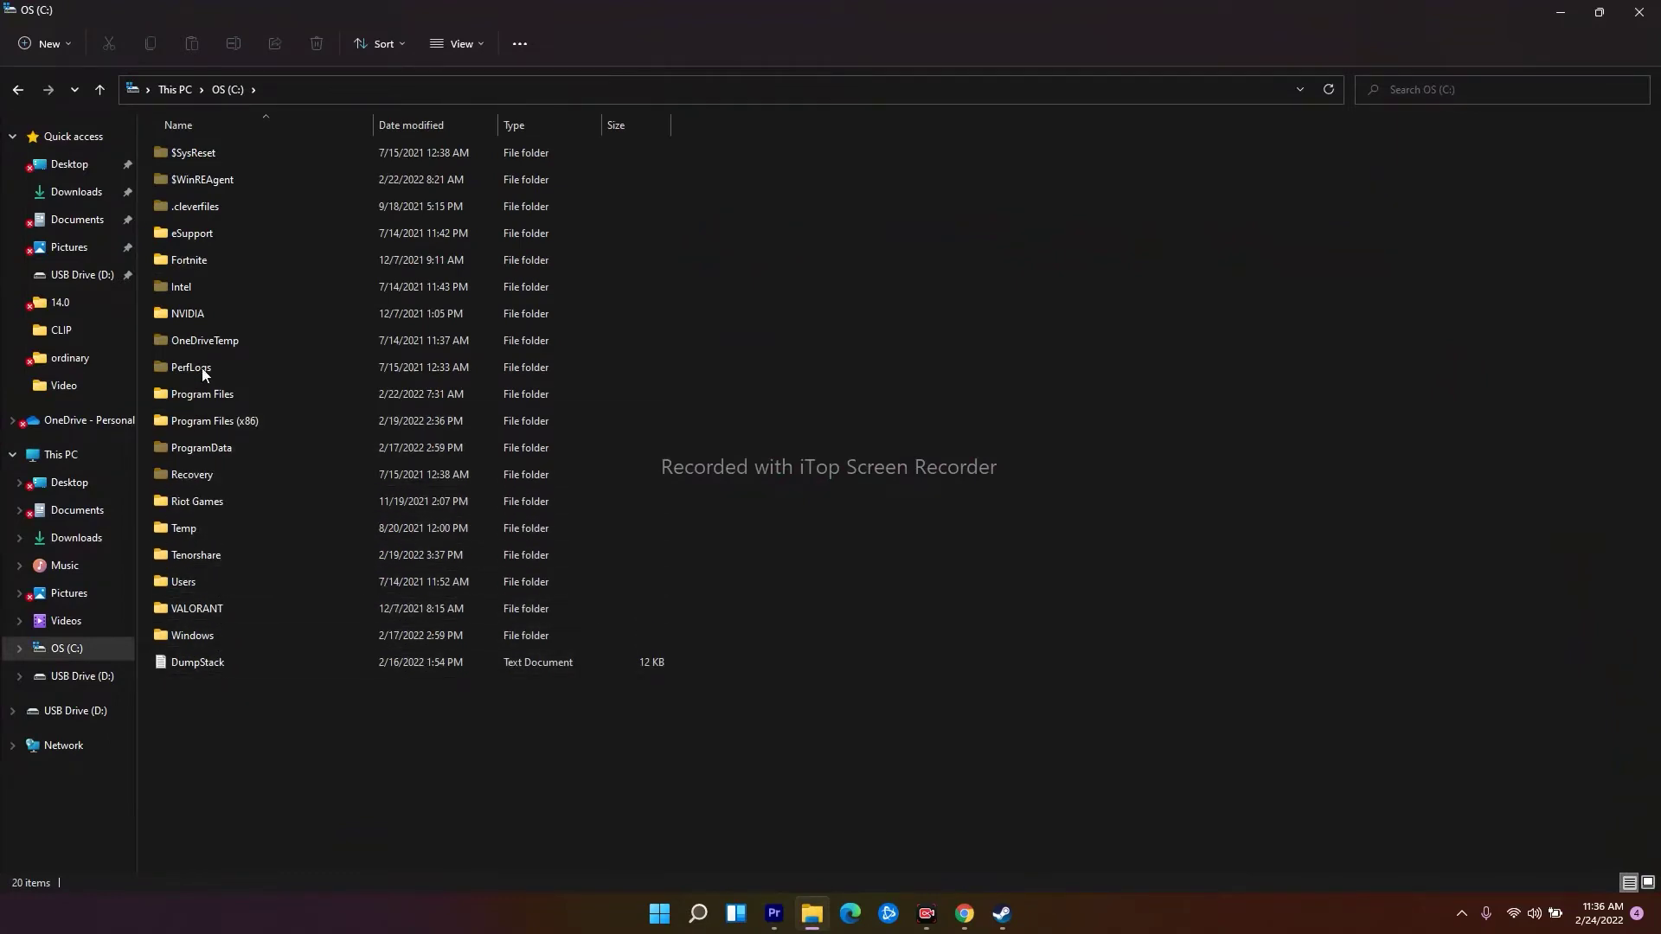
Browse the Users and Public folders, select Default, and head back toward C:
{"action": "double_click", "coordinate": [177, 581]}
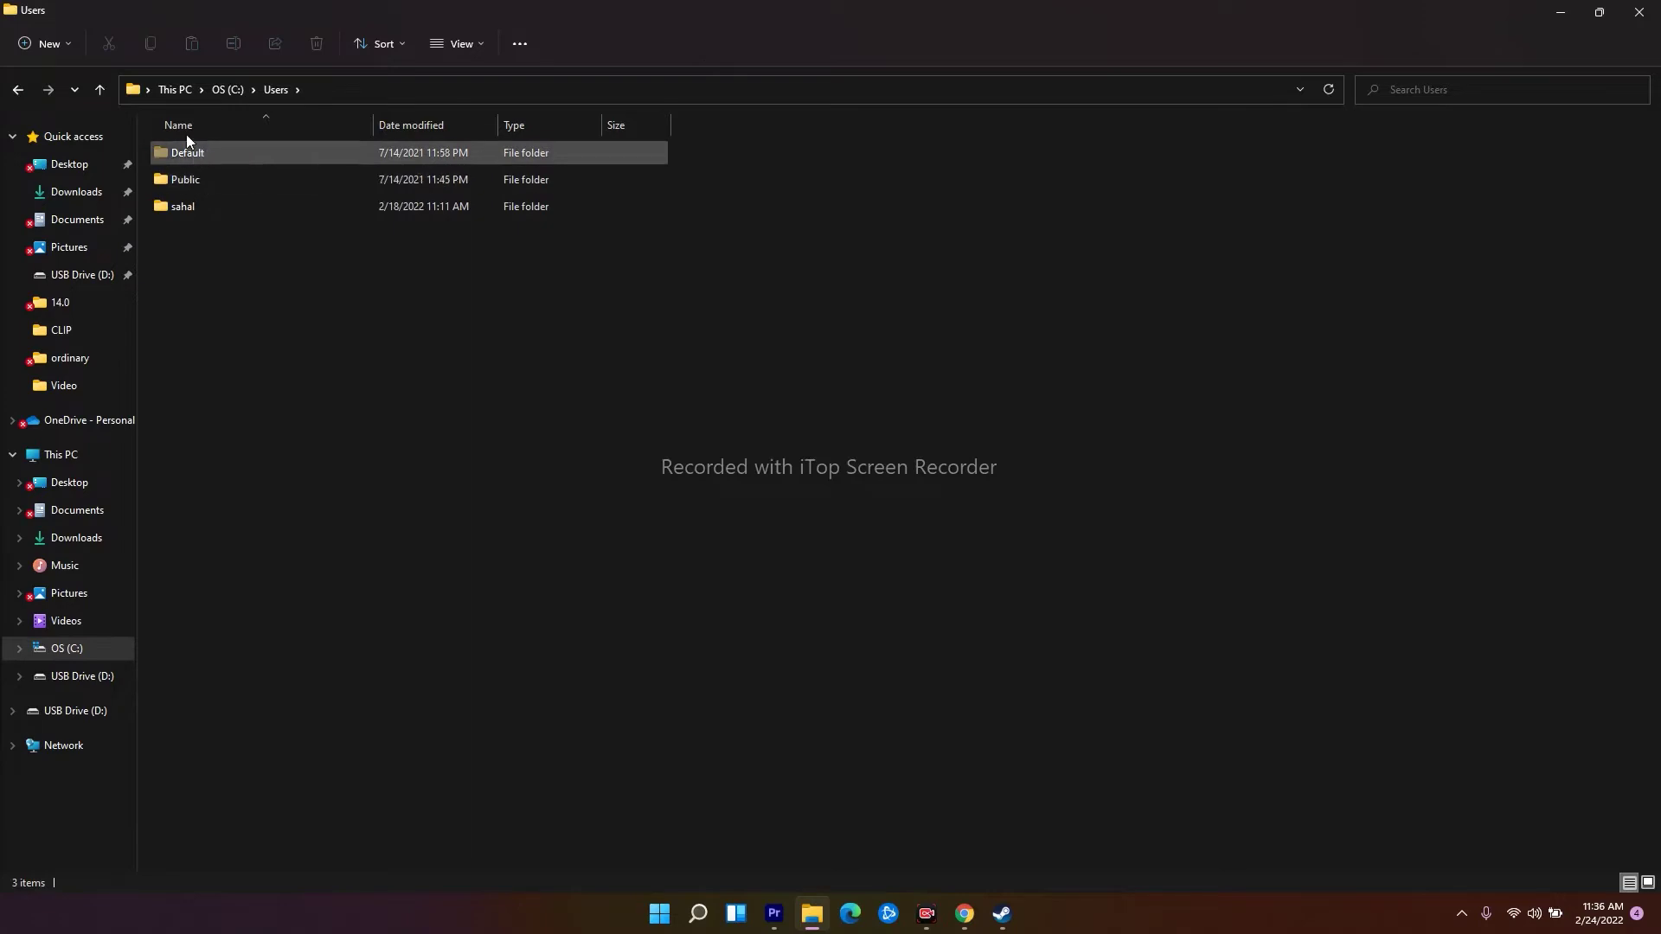
{"action": "left_click", "coordinate": [190, 180]}
{"action": "double_click", "coordinate": [191, 180]}
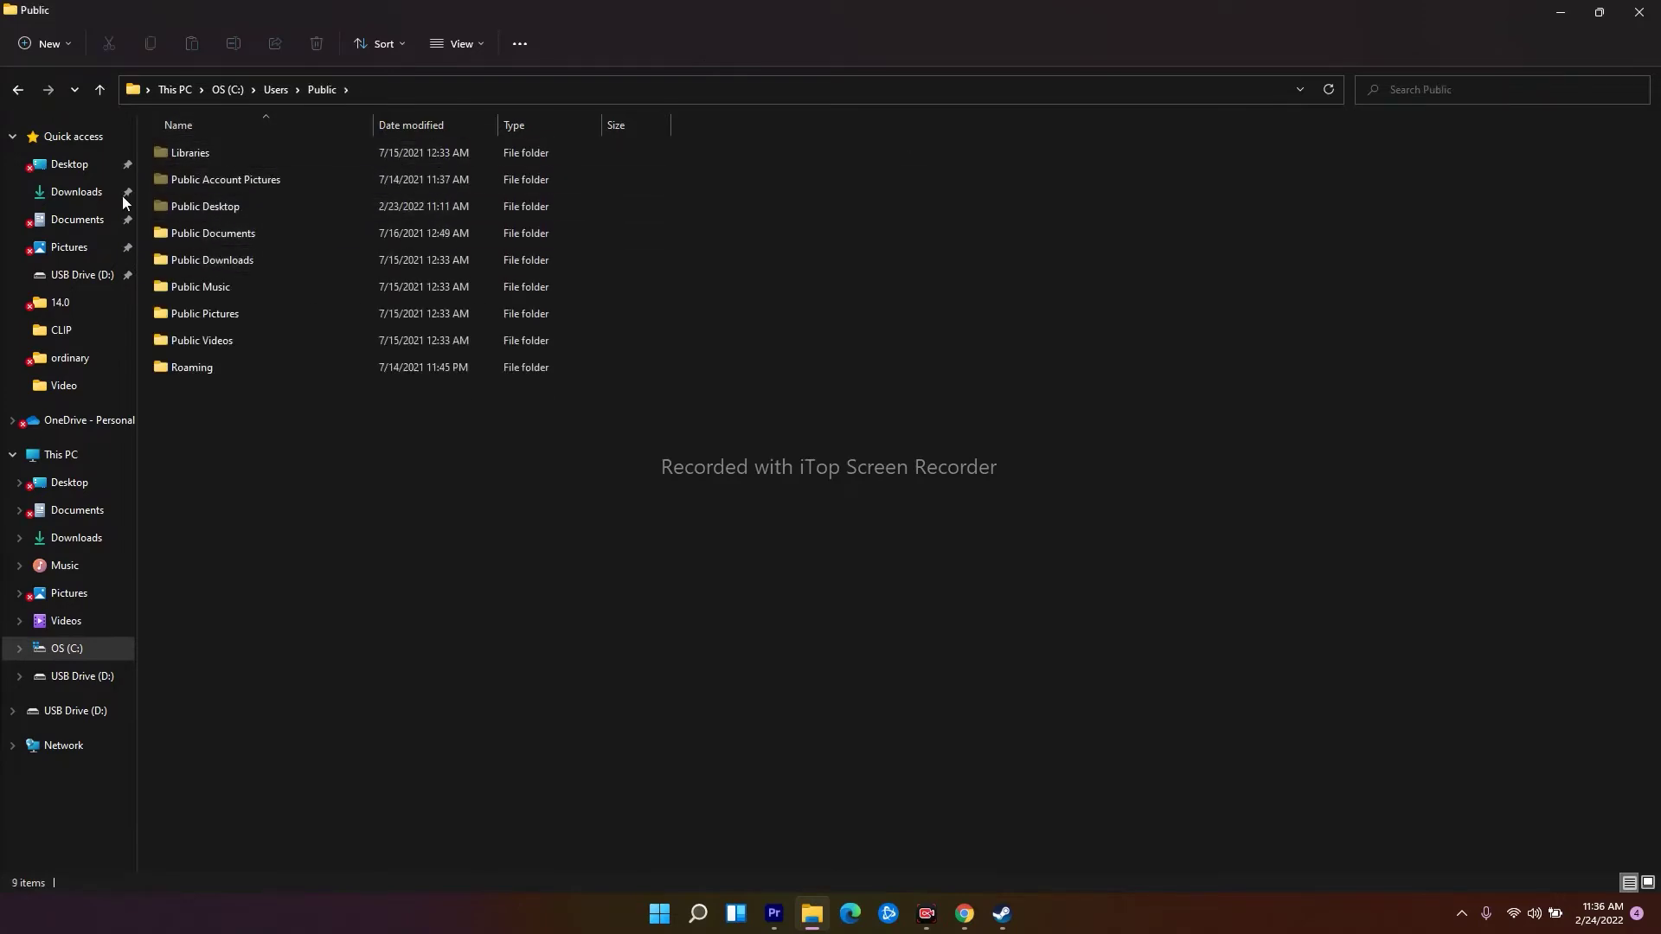
{"action": "left_click", "coordinate": [15, 86]}
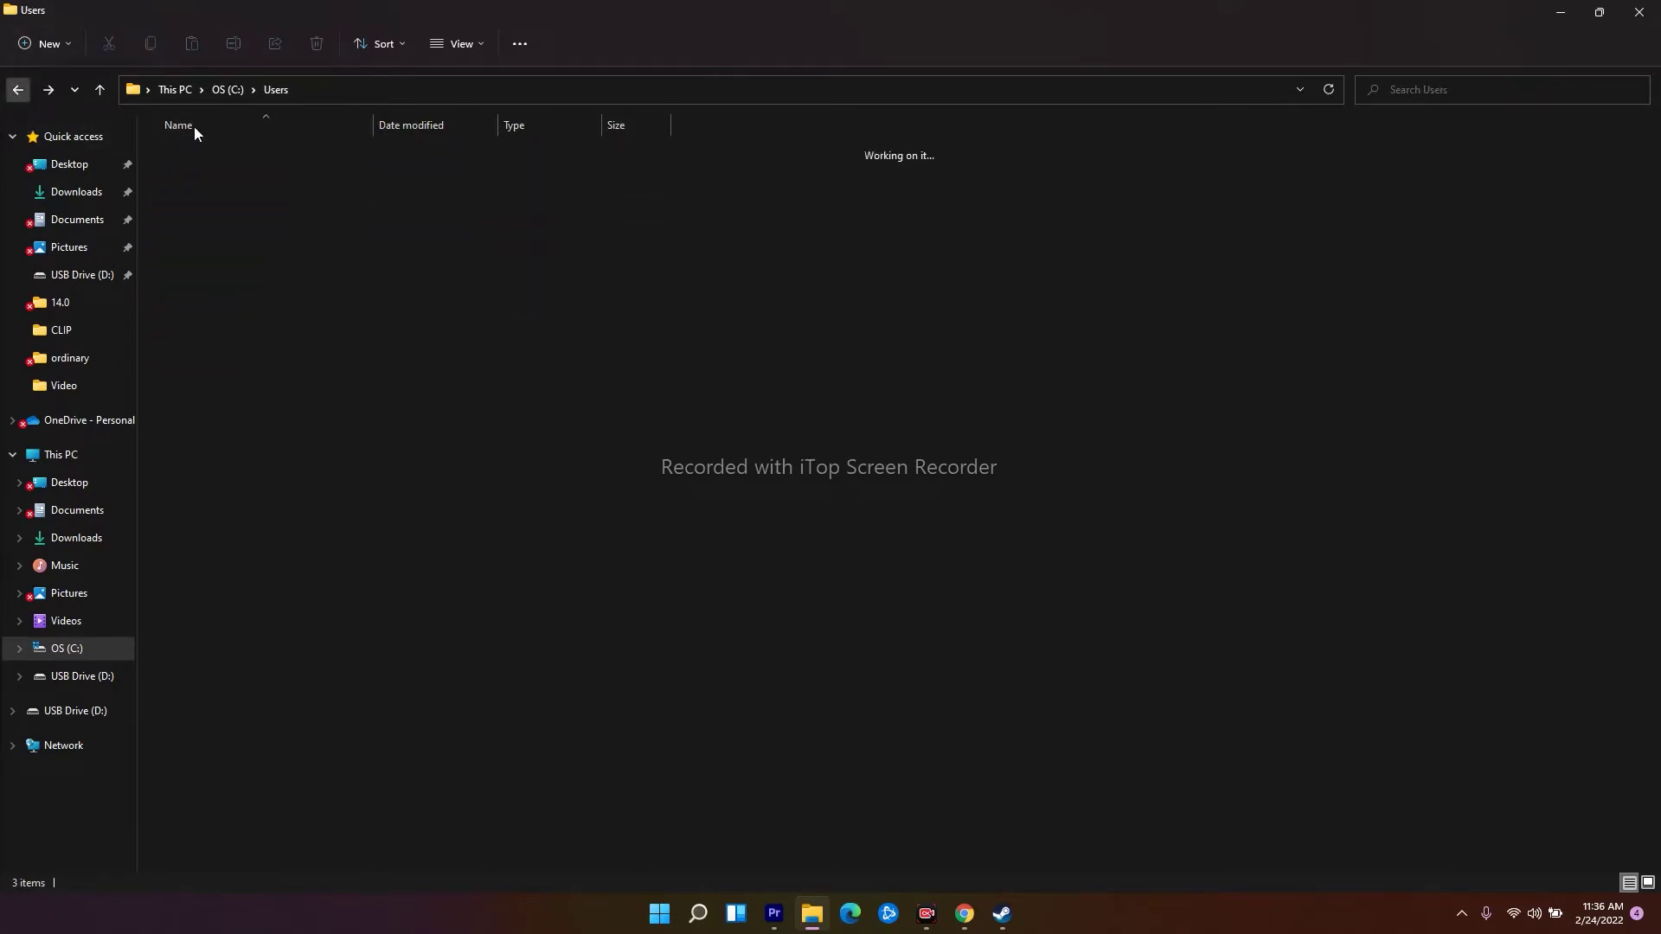
{"action": "left_click", "coordinate": [214, 154]}
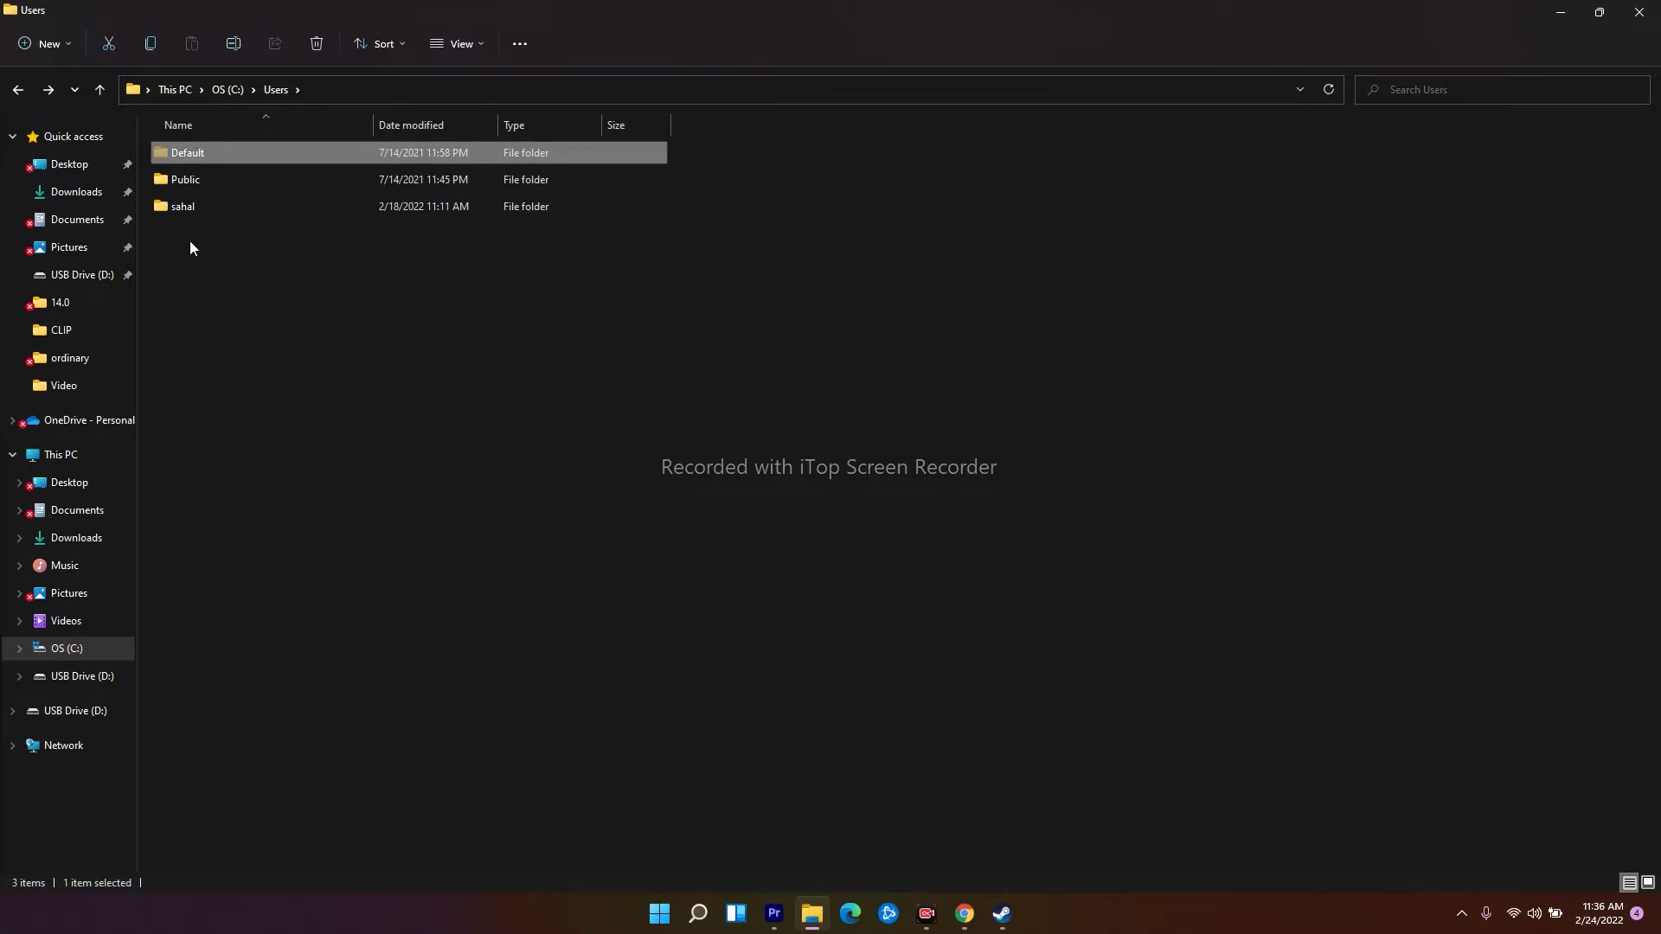
{"action": "left_click", "coordinate": [17, 89]}
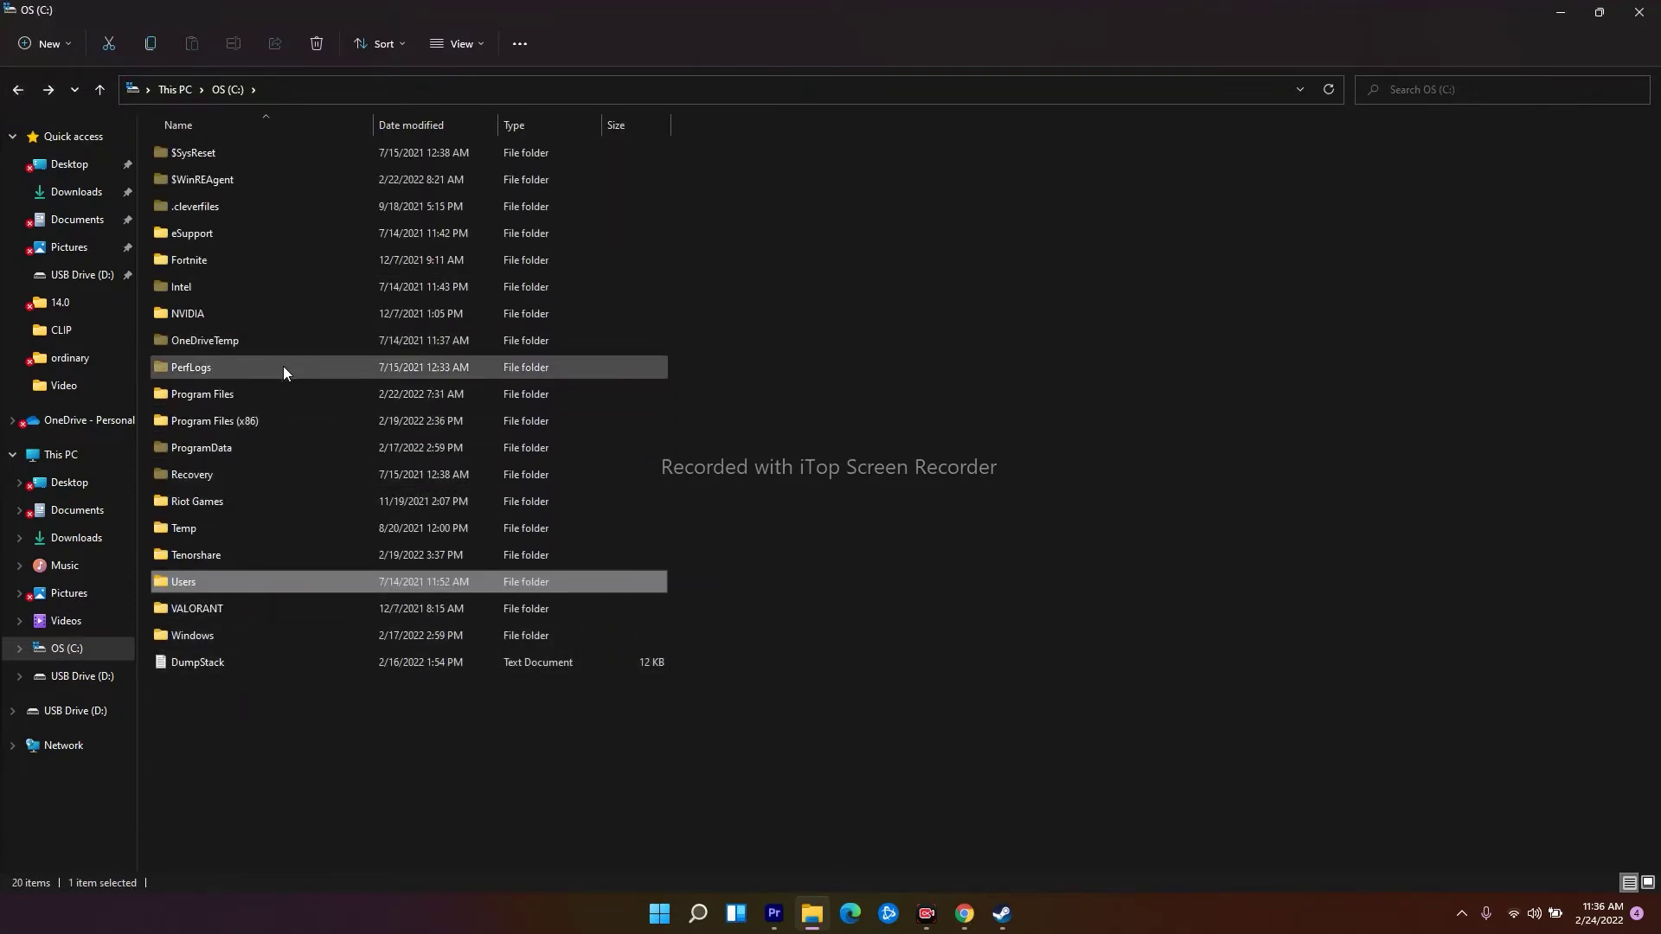
Browse Program Files (x86) and drill into Adobe > Adobe Creative Cloud Experience
{"action": "double_click", "coordinate": [261, 423]}
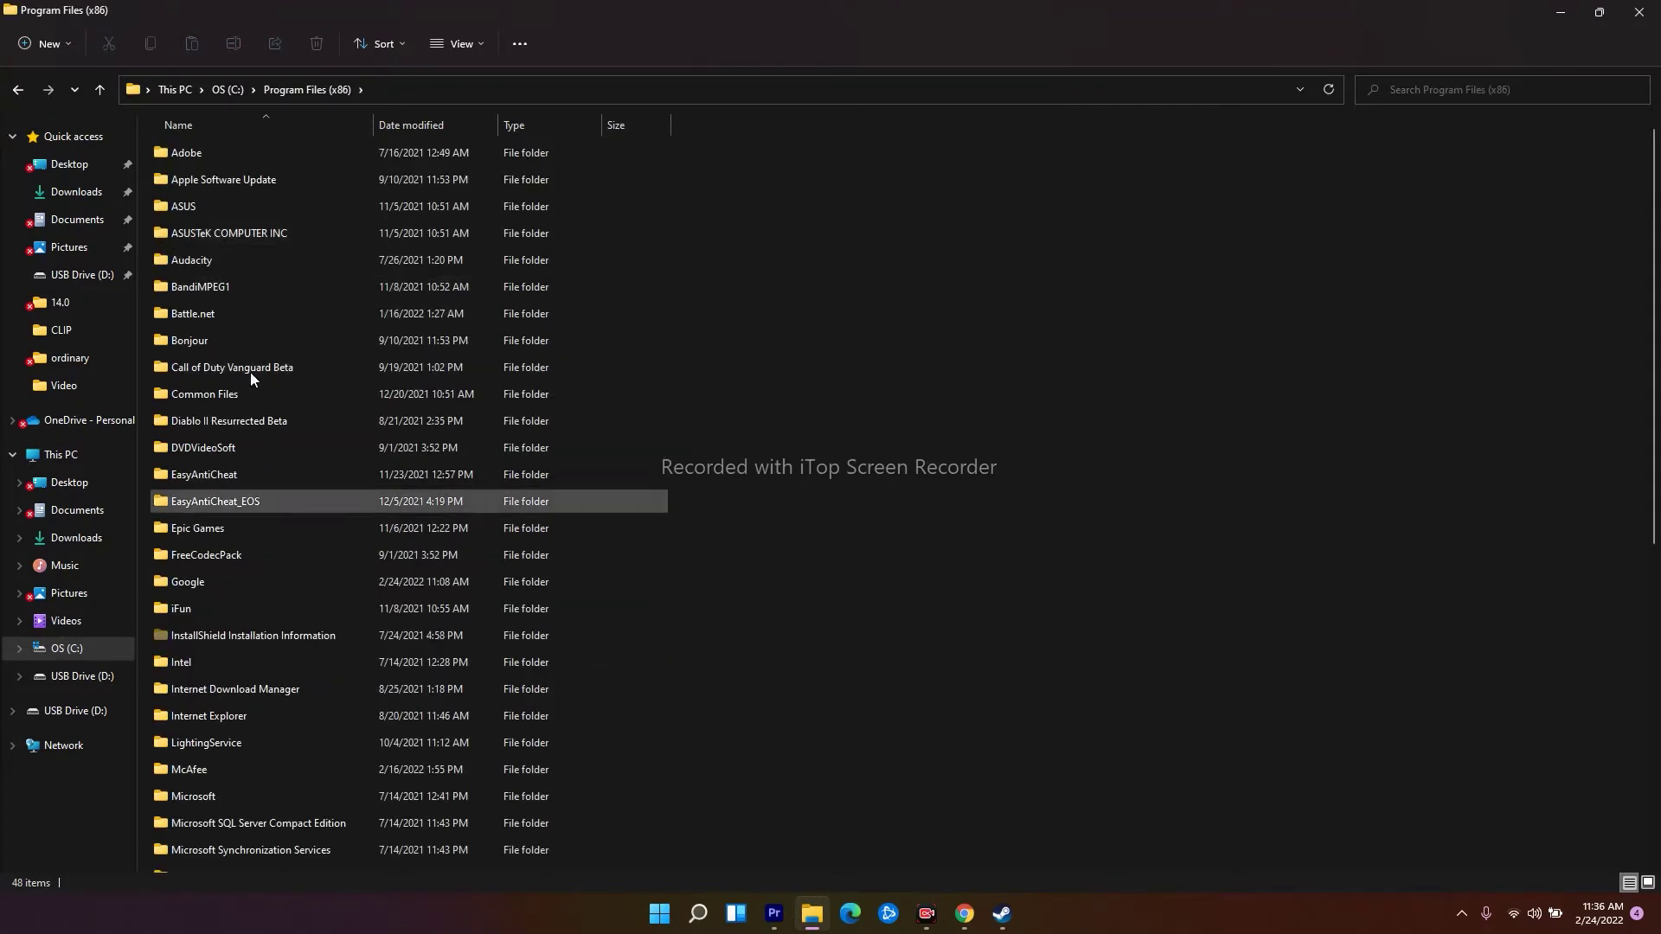
{"action": "scroll", "coordinate": [807, 430], "scroll_direction": "down", "scroll_amount": 1}
{"action": "scroll", "coordinate": [807, 429], "scroll_direction": "down", "scroll_amount": 6}
{"action": "scroll", "coordinate": [786, 454], "scroll_direction": "up", "scroll_amount": 5}
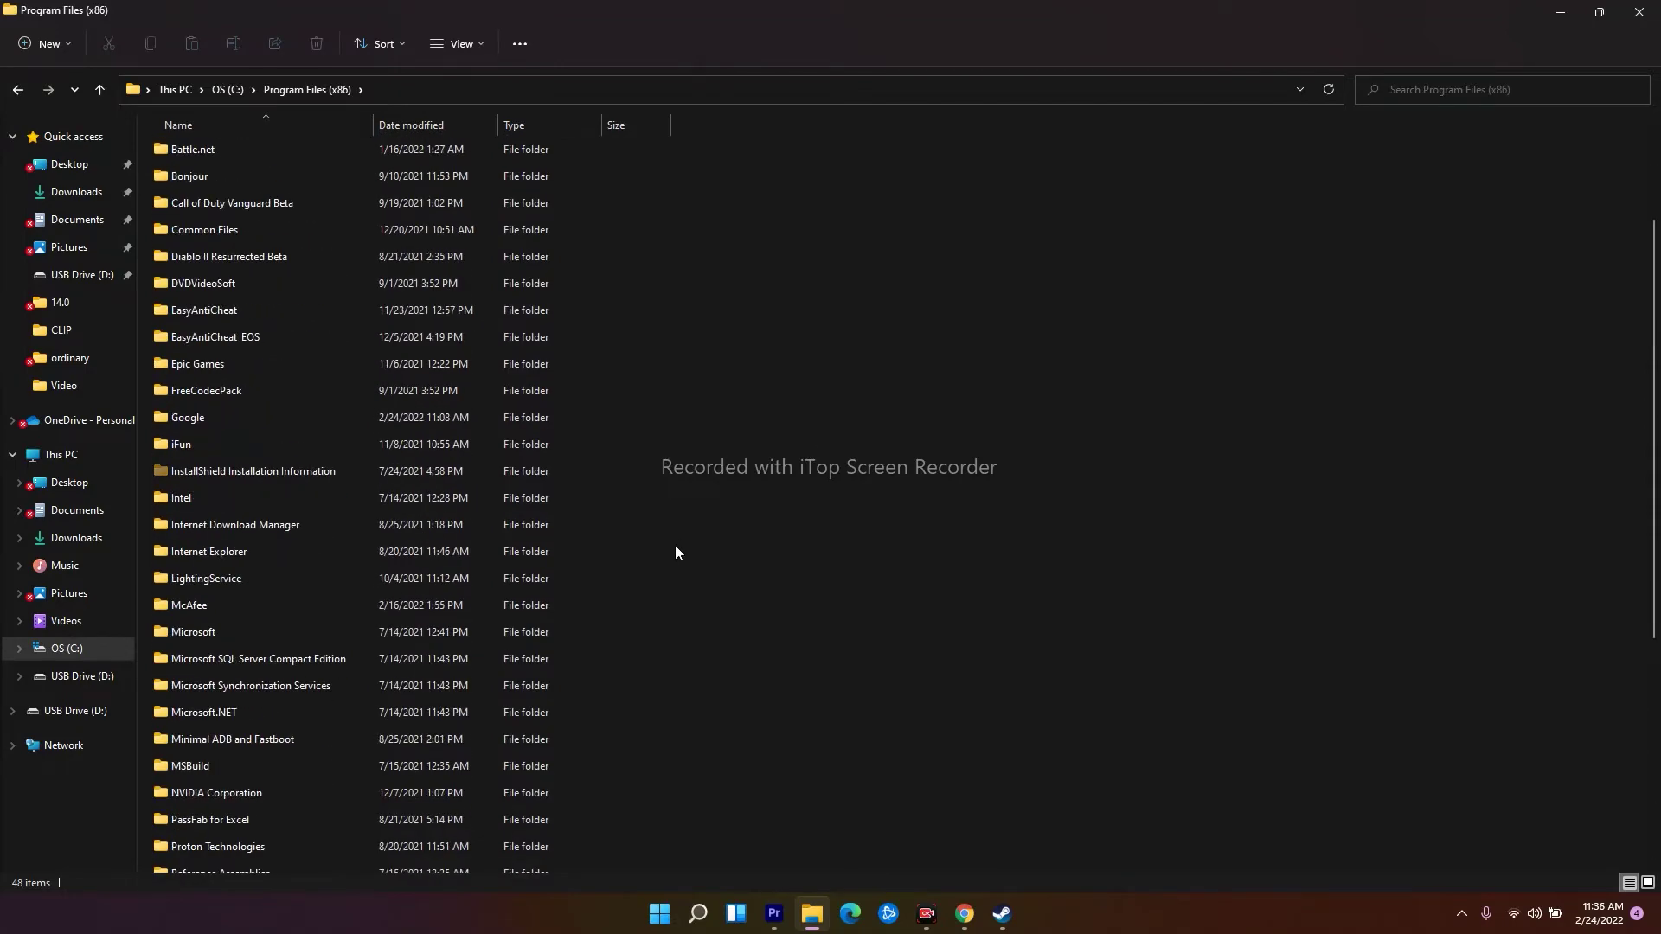
{"action": "scroll", "coordinate": [674, 552], "scroll_direction": "up", "scroll_amount": 2}
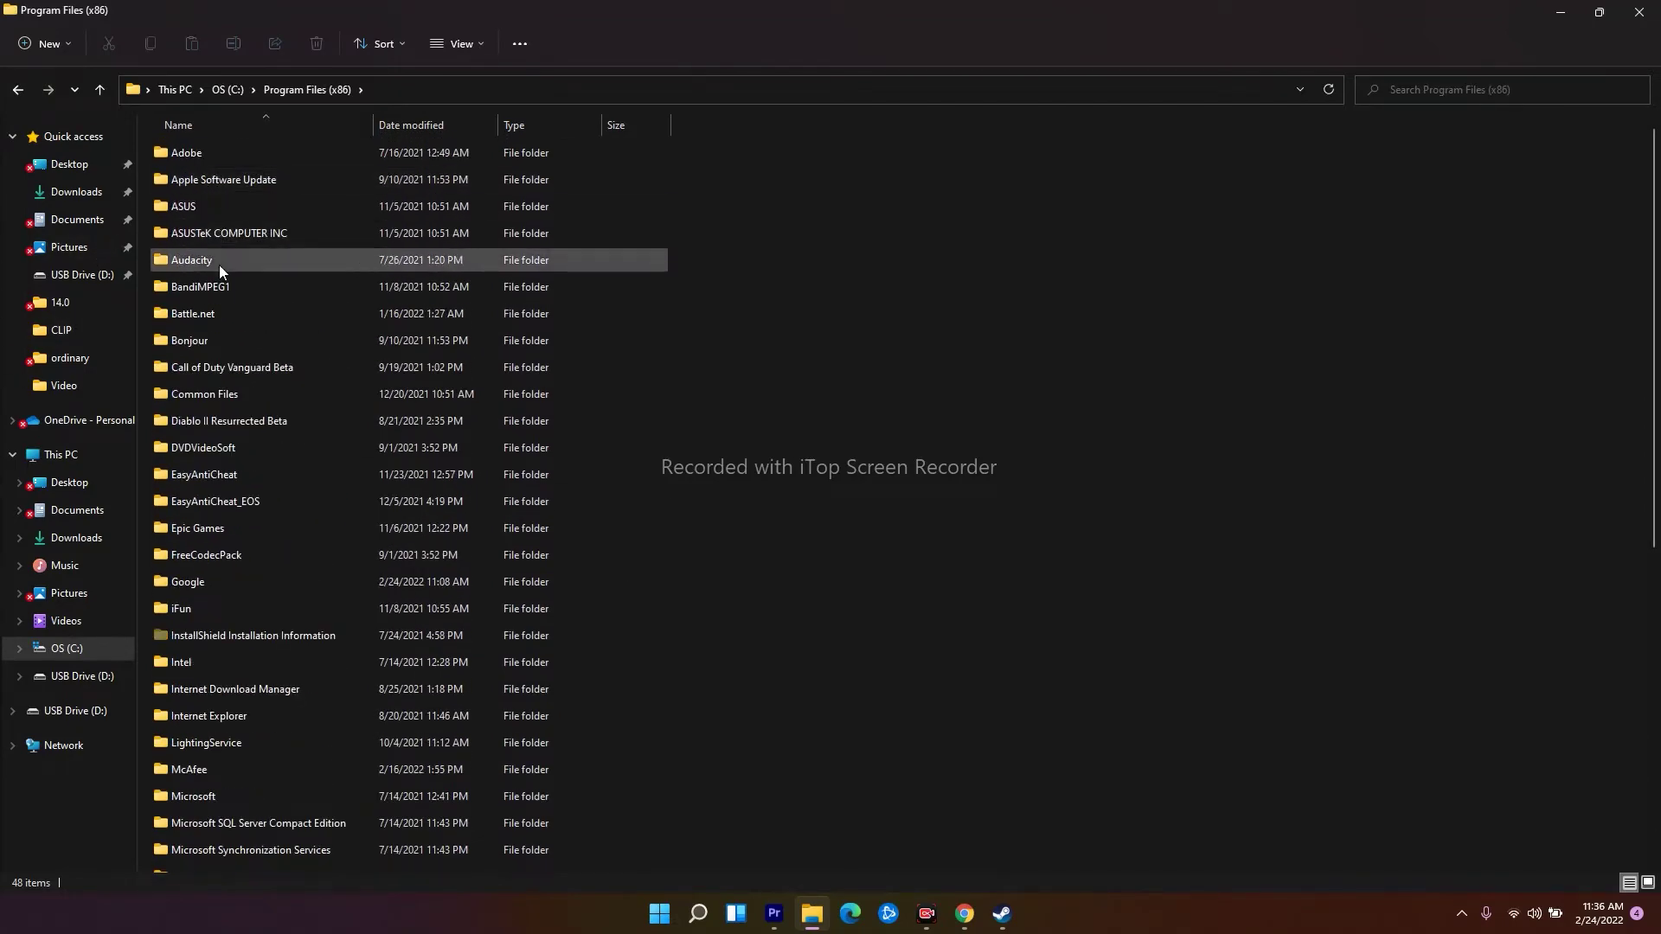
{"action": "double_click", "coordinate": [186, 154]}
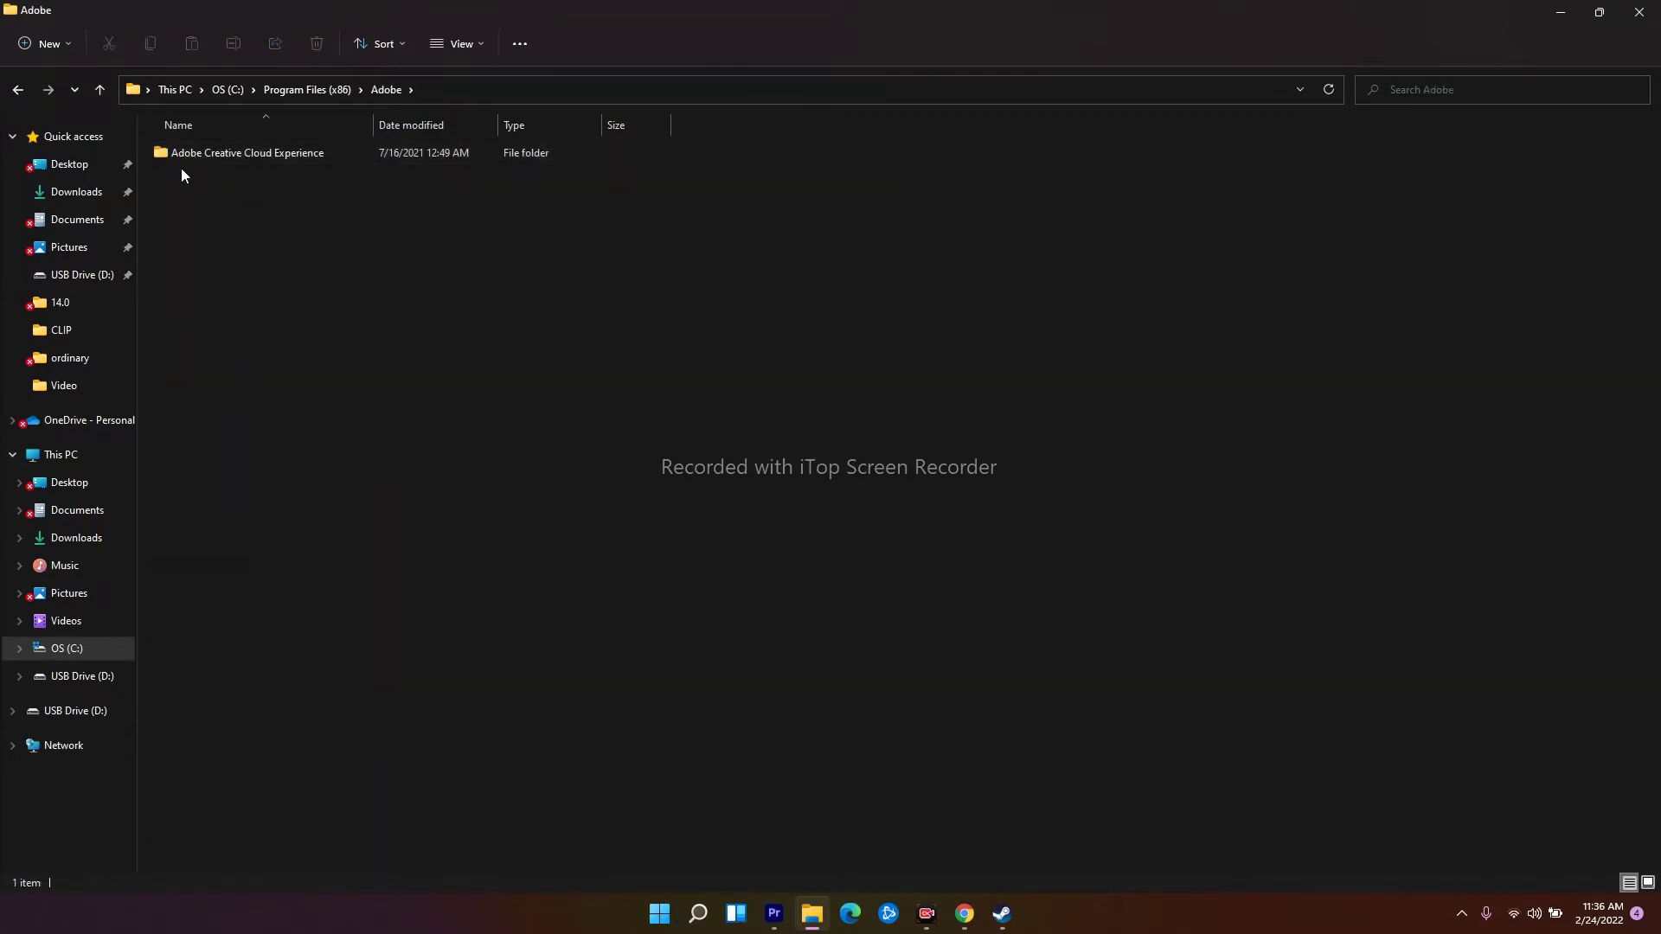
{"action": "double_click", "coordinate": [227, 156]}
Return to the Program Files (x86) listing, scroll it, and close File Explorer
{"action": "left_click", "coordinate": [18, 90]}
{"action": "left_click", "coordinate": [18, 90]}
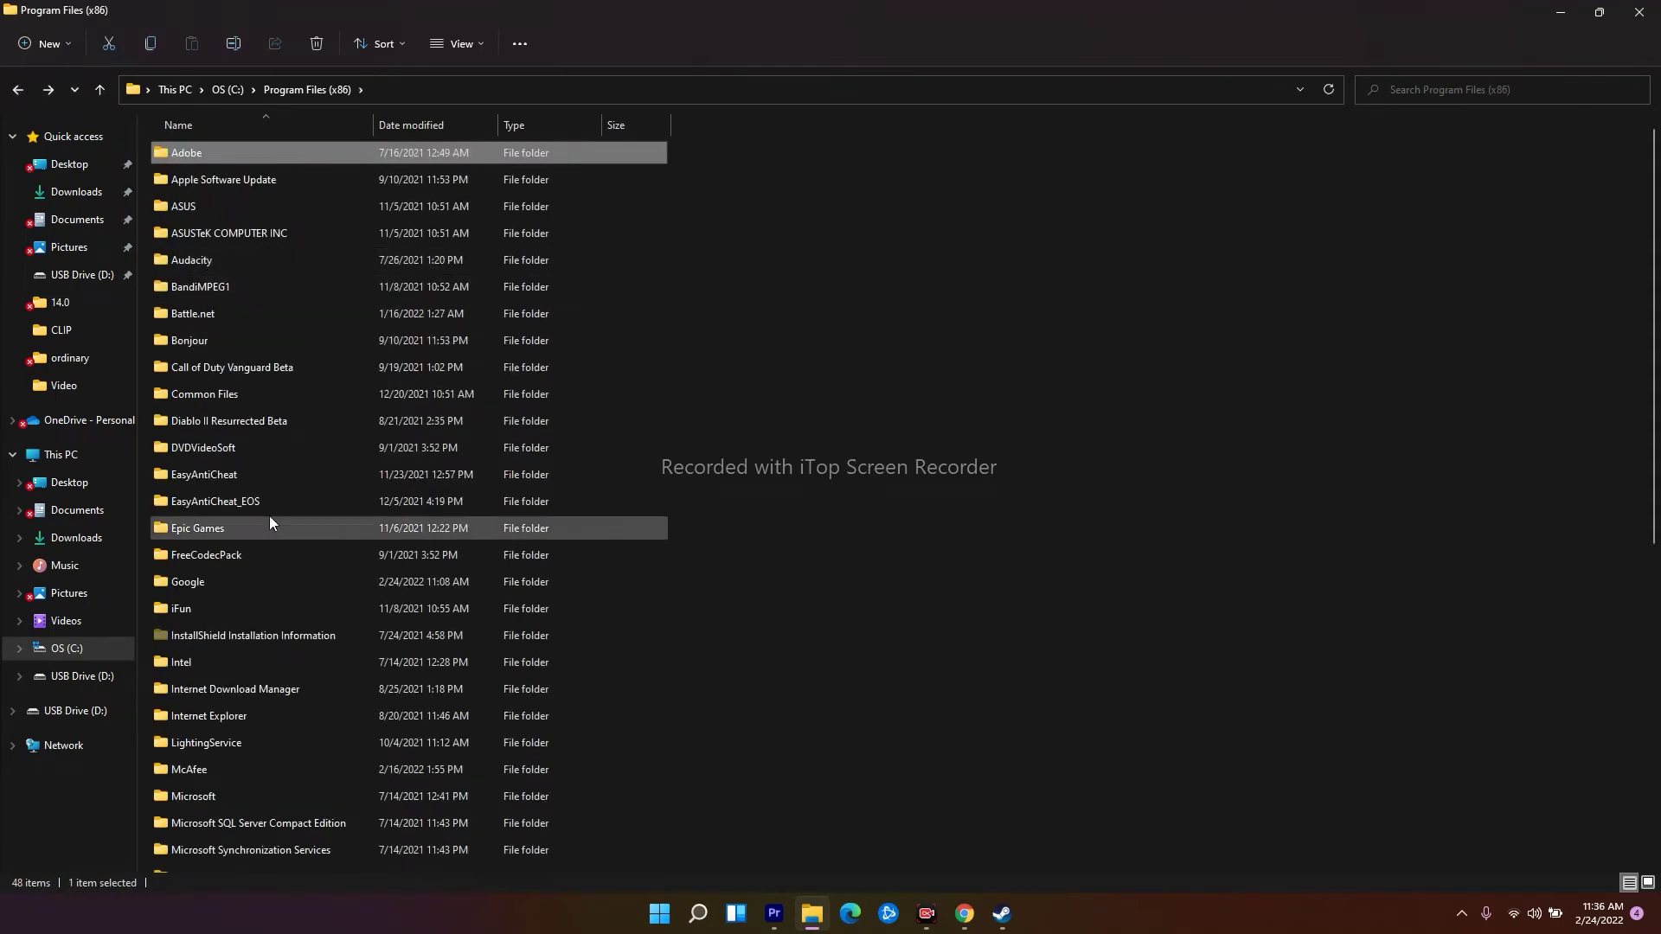
{"action": "scroll", "coordinate": [270, 522], "scroll_direction": "down", "scroll_amount": 7}
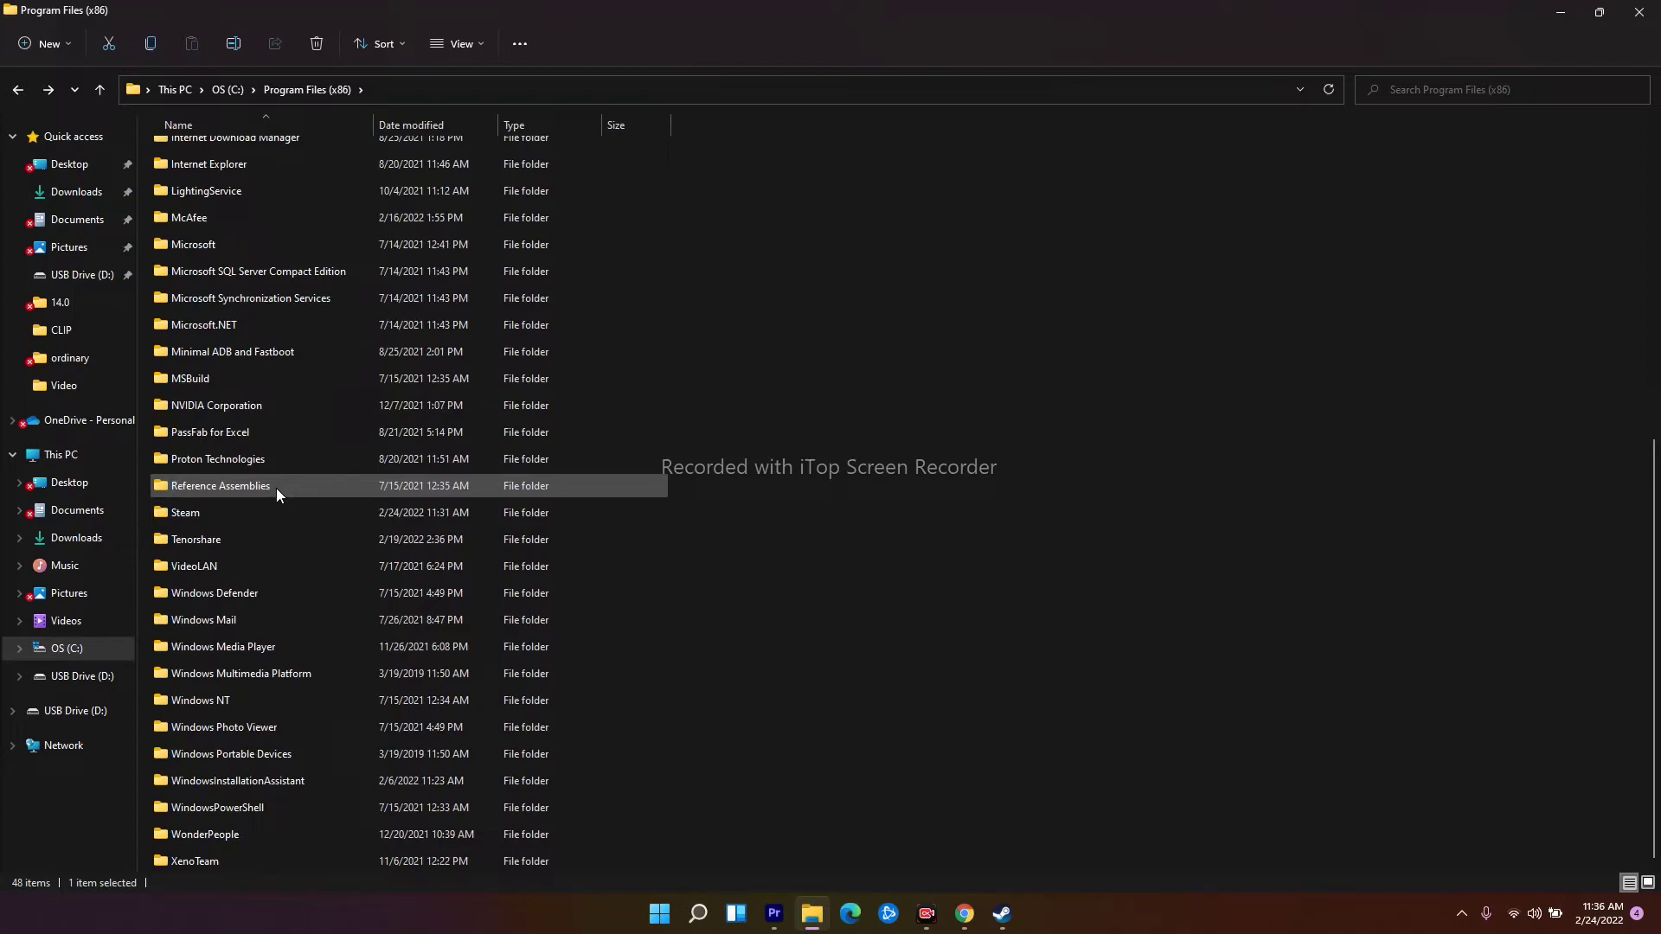
{"action": "left_click", "coordinate": [1638, 13]}
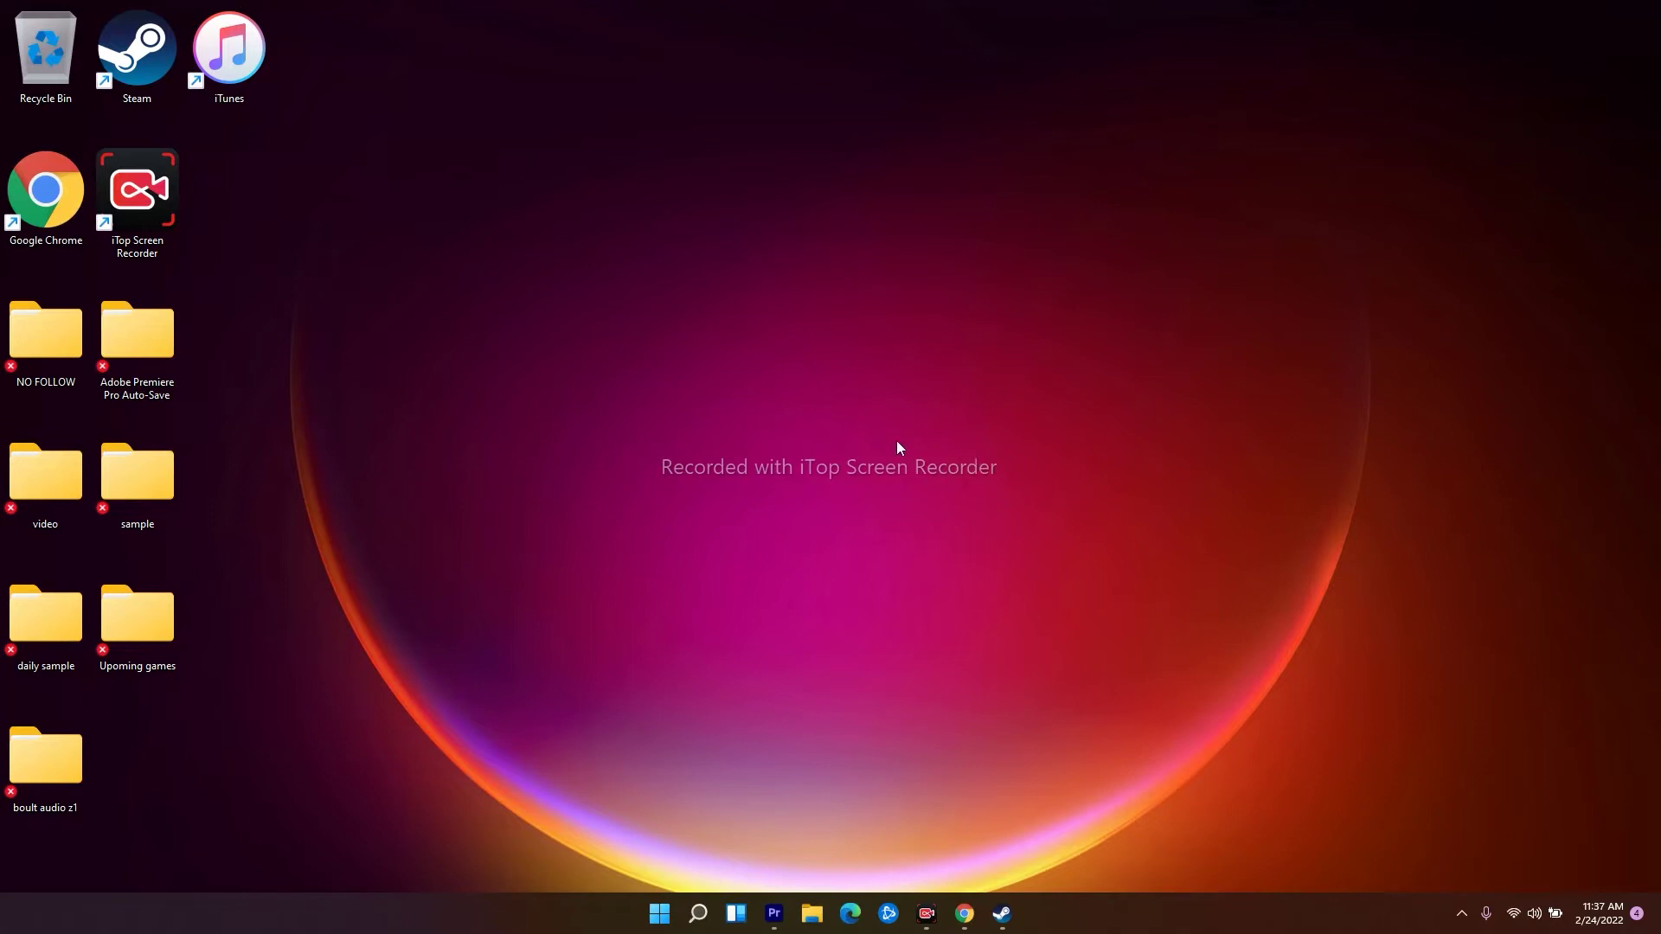
Launch Device Manager from the Start context menu and expand Display adapters
{"action": "right_click", "coordinate": [653, 914]}
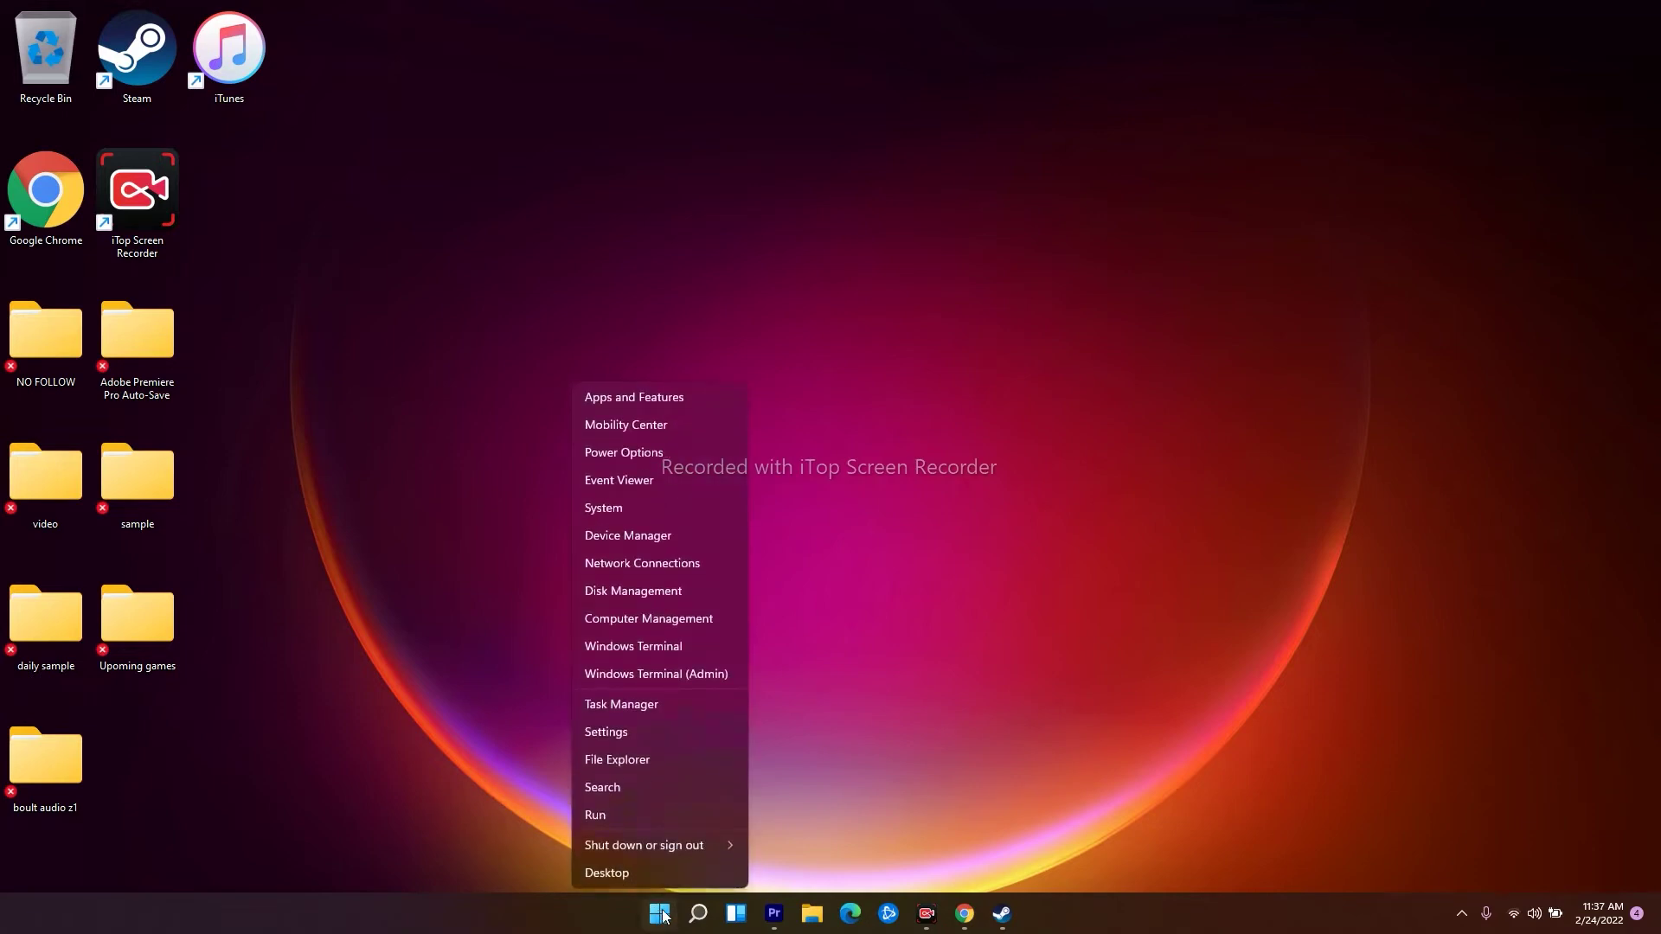
{"action": "left_click", "coordinate": [667, 535]}
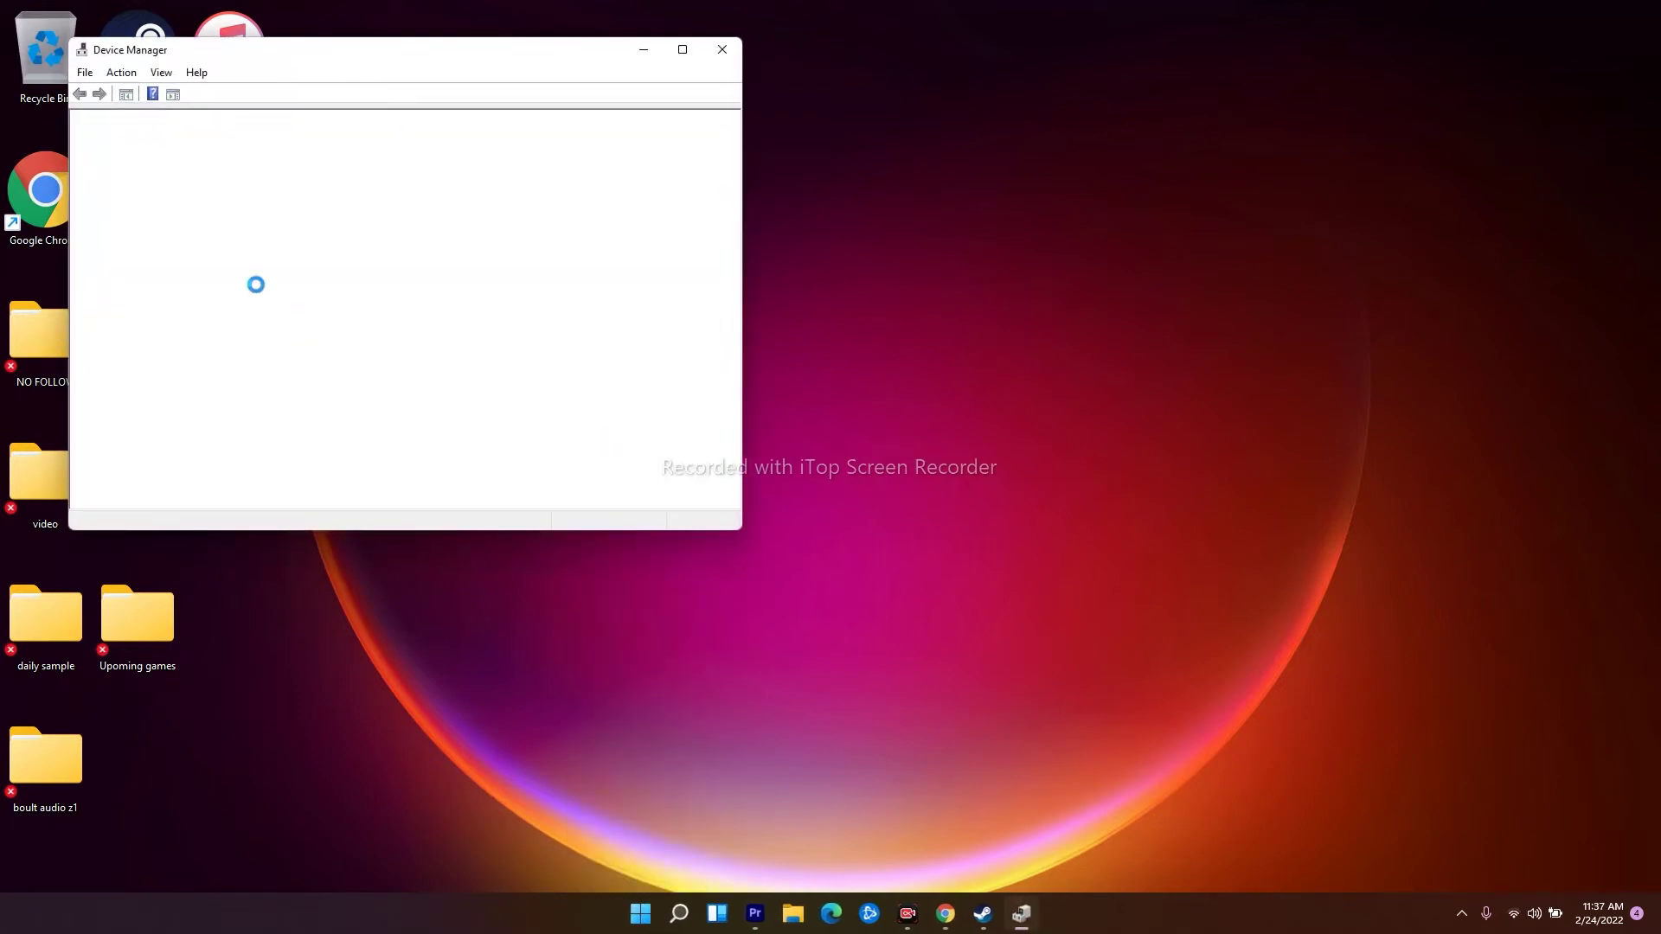
{"action": "left_click", "coordinate": [95, 211]}
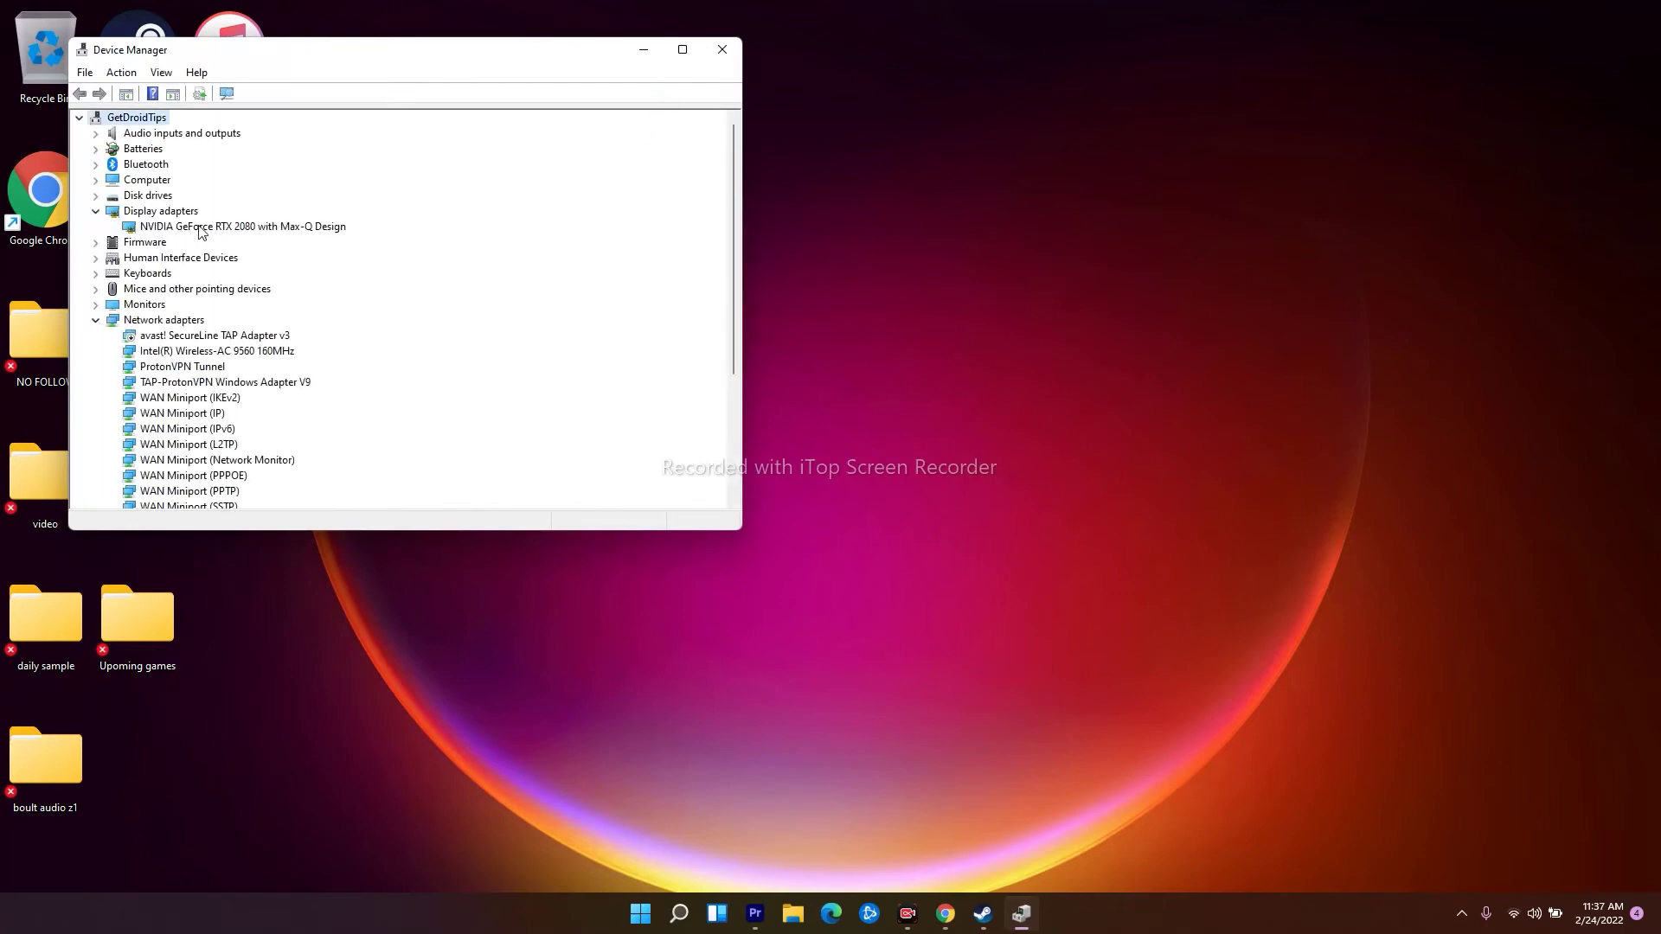
Search automatically for an NVIDIA GeForce RTX 2080 Max-Q driver update, confirming the best is installed
{"action": "right_click", "coordinate": [249, 230]}
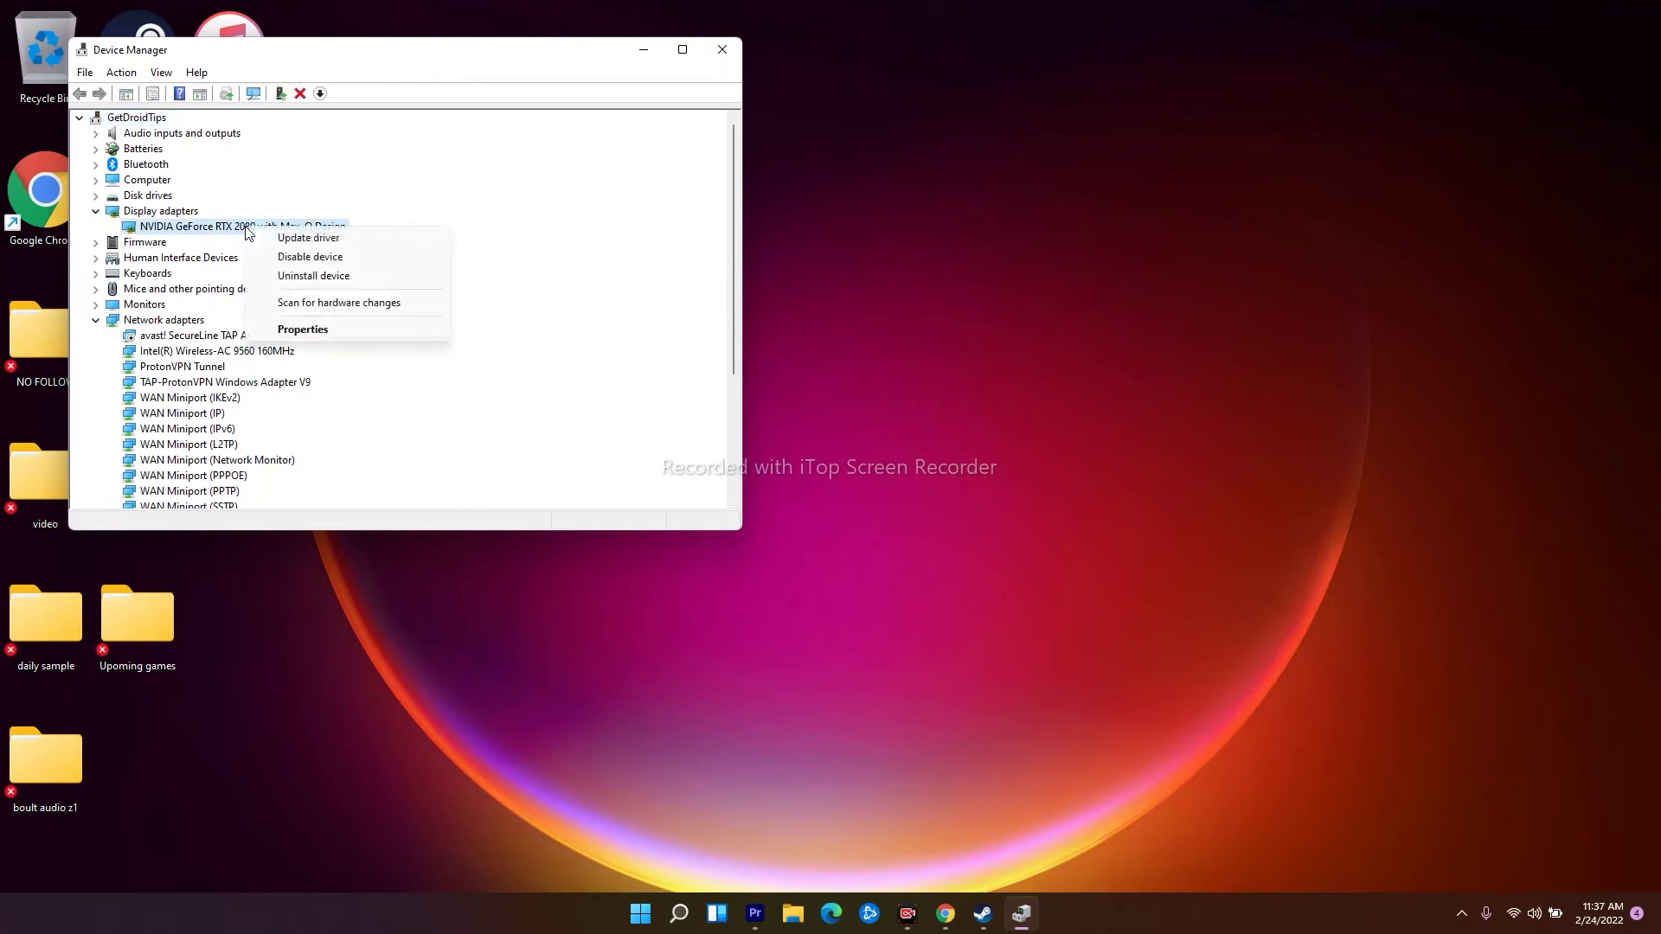
{"action": "left_click", "coordinate": [269, 240]}
{"action": "left_click", "coordinate": [269, 242]}
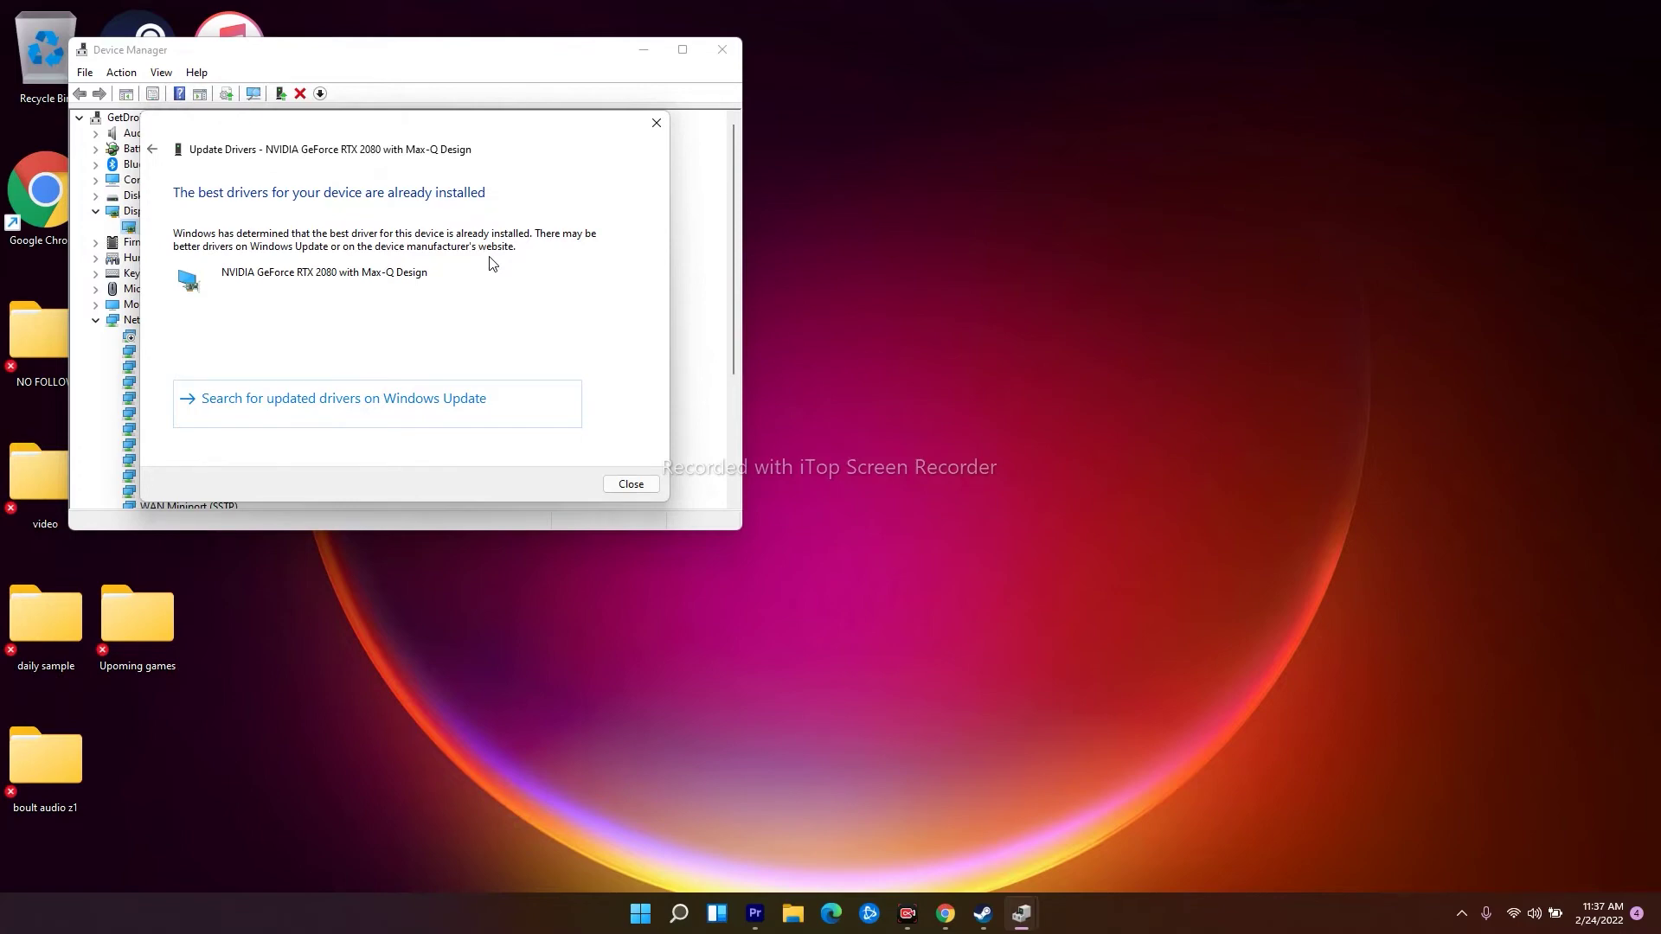
{"action": "left_click", "coordinate": [655, 125]}
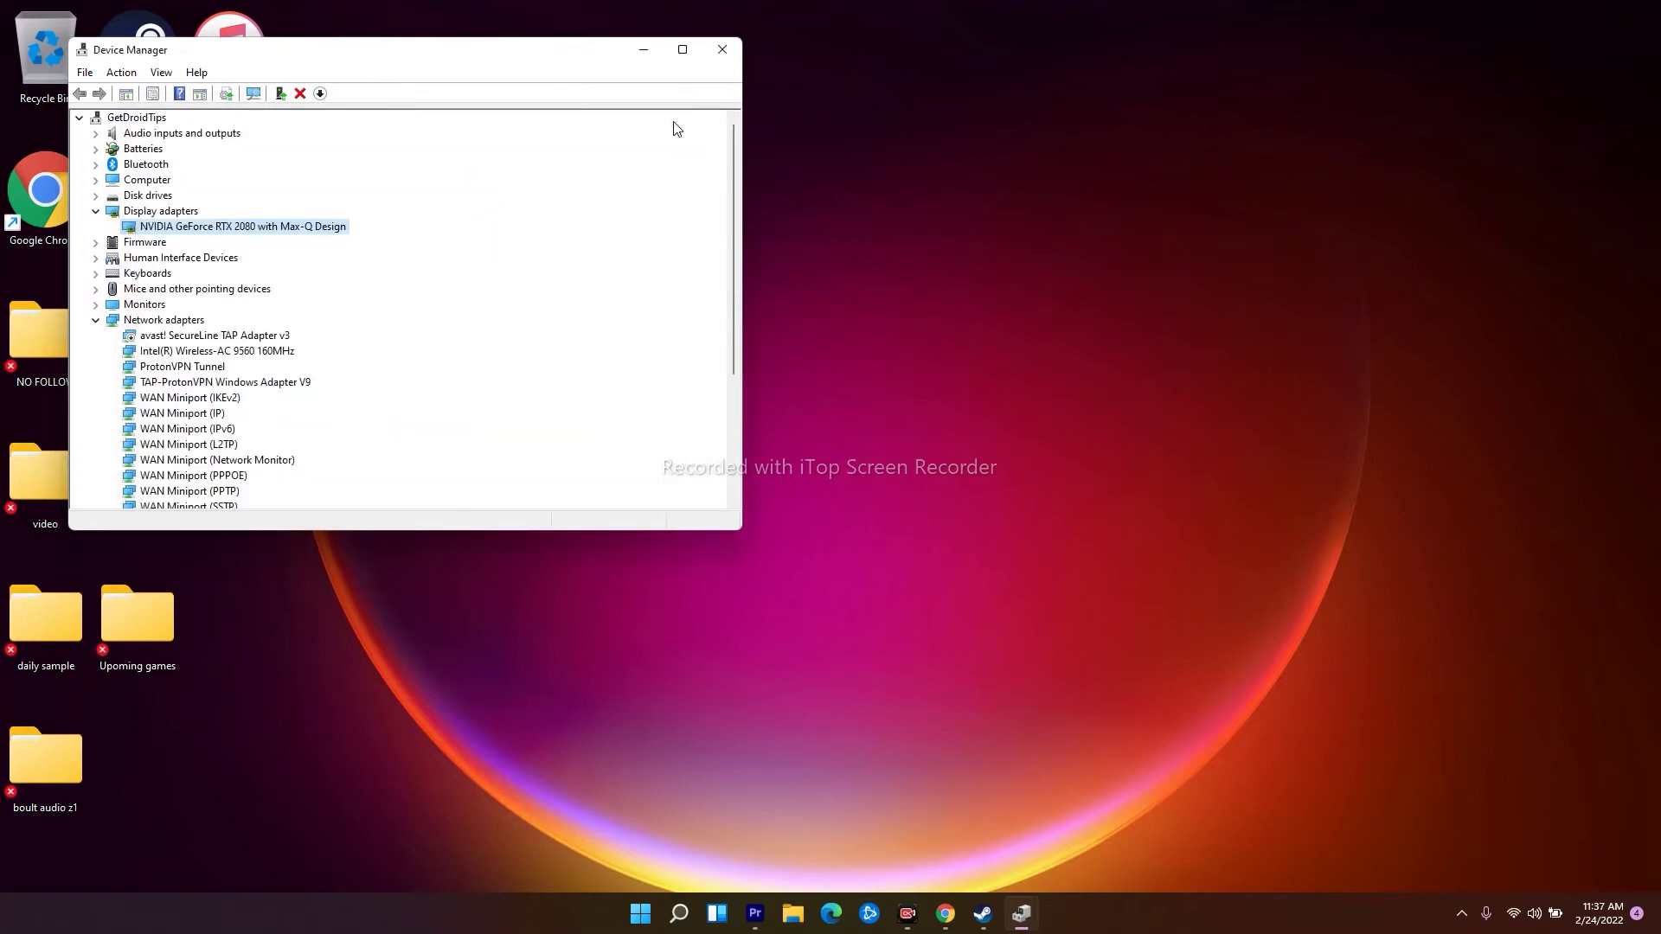
Close Device Manager, view Windows Update's pending KB5010414 restart in Settings, then close Settings
{"action": "left_click", "coordinate": [721, 49]}
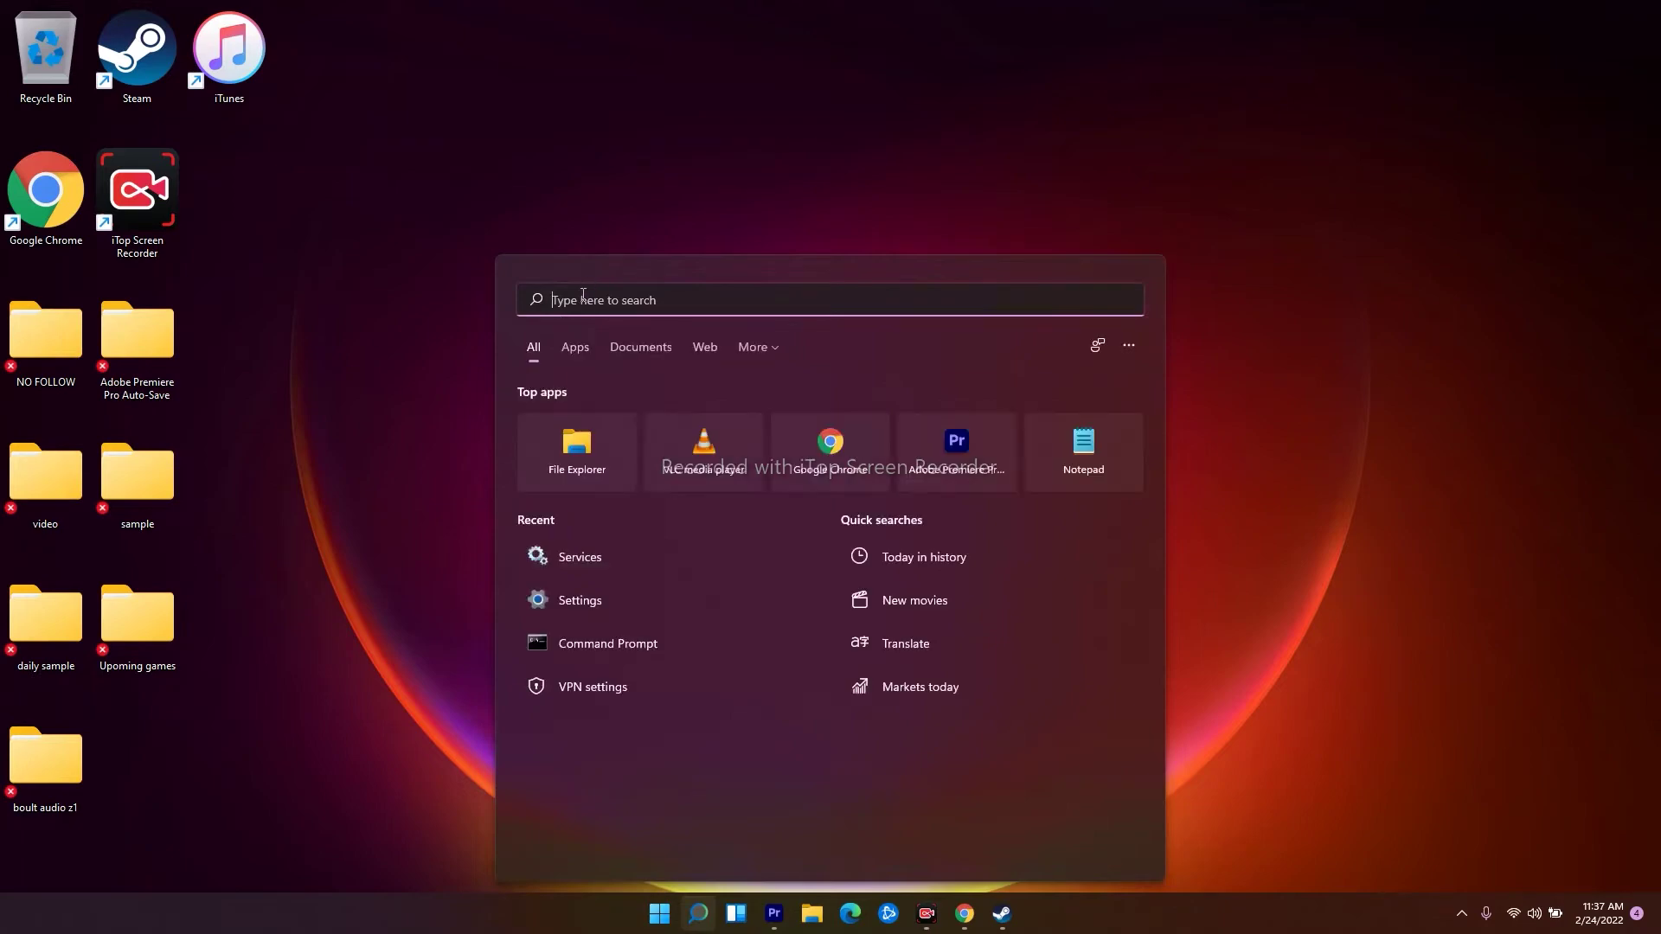
{"action": "left_click", "coordinate": [595, 596]}
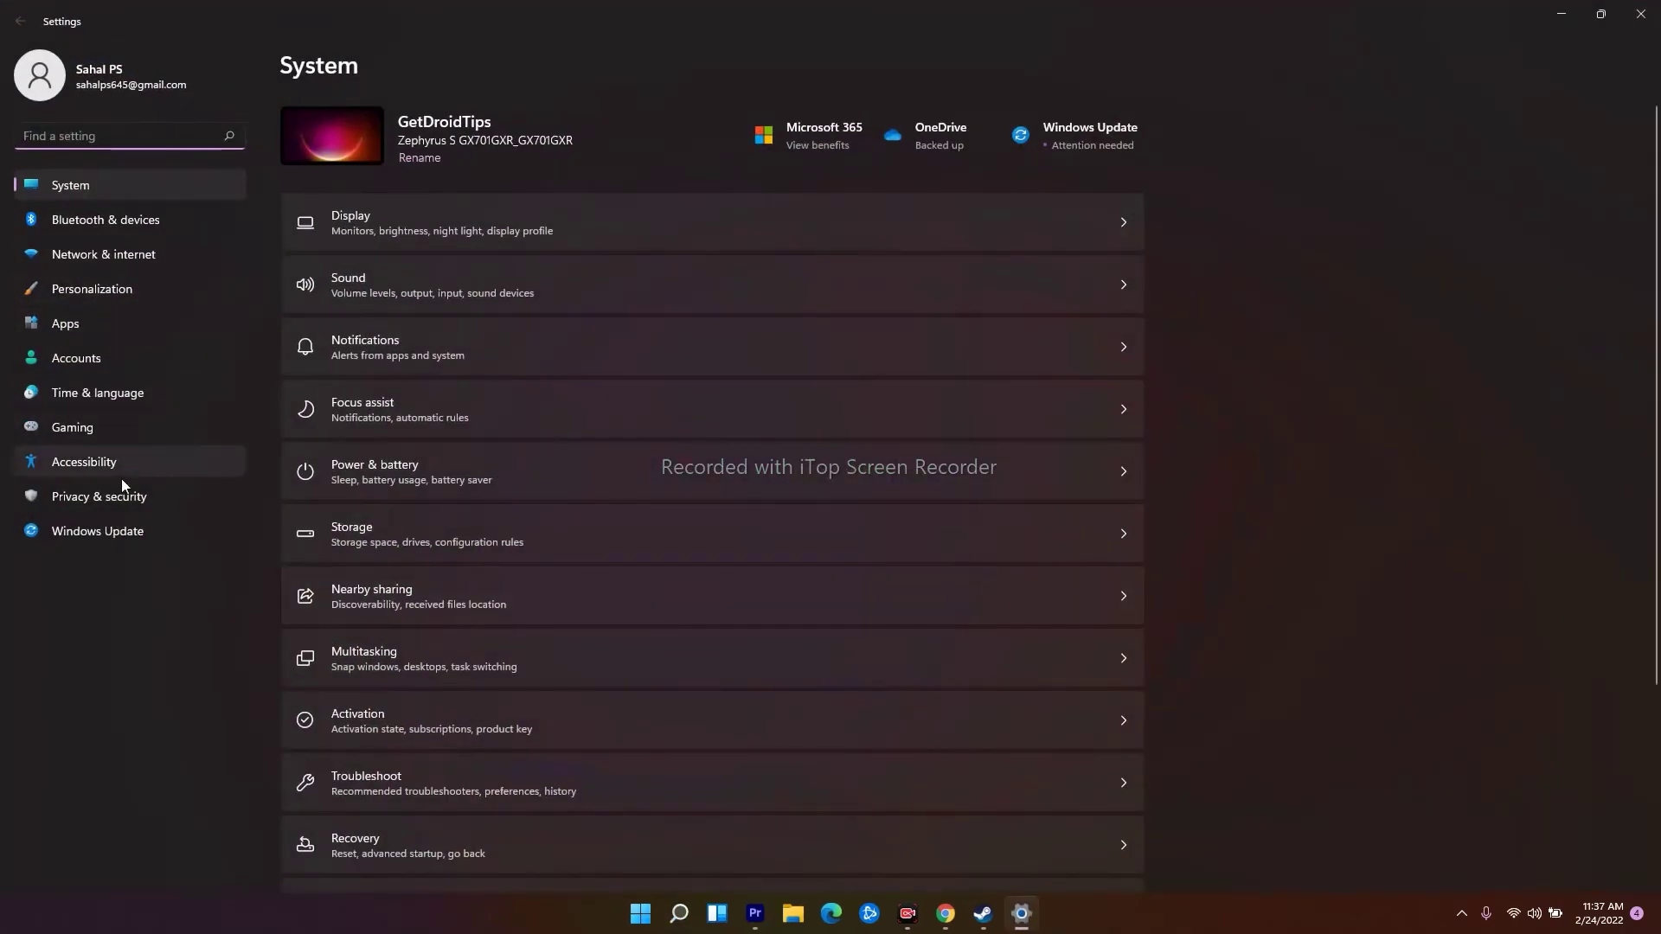
{"action": "left_click", "coordinate": [102, 535]}
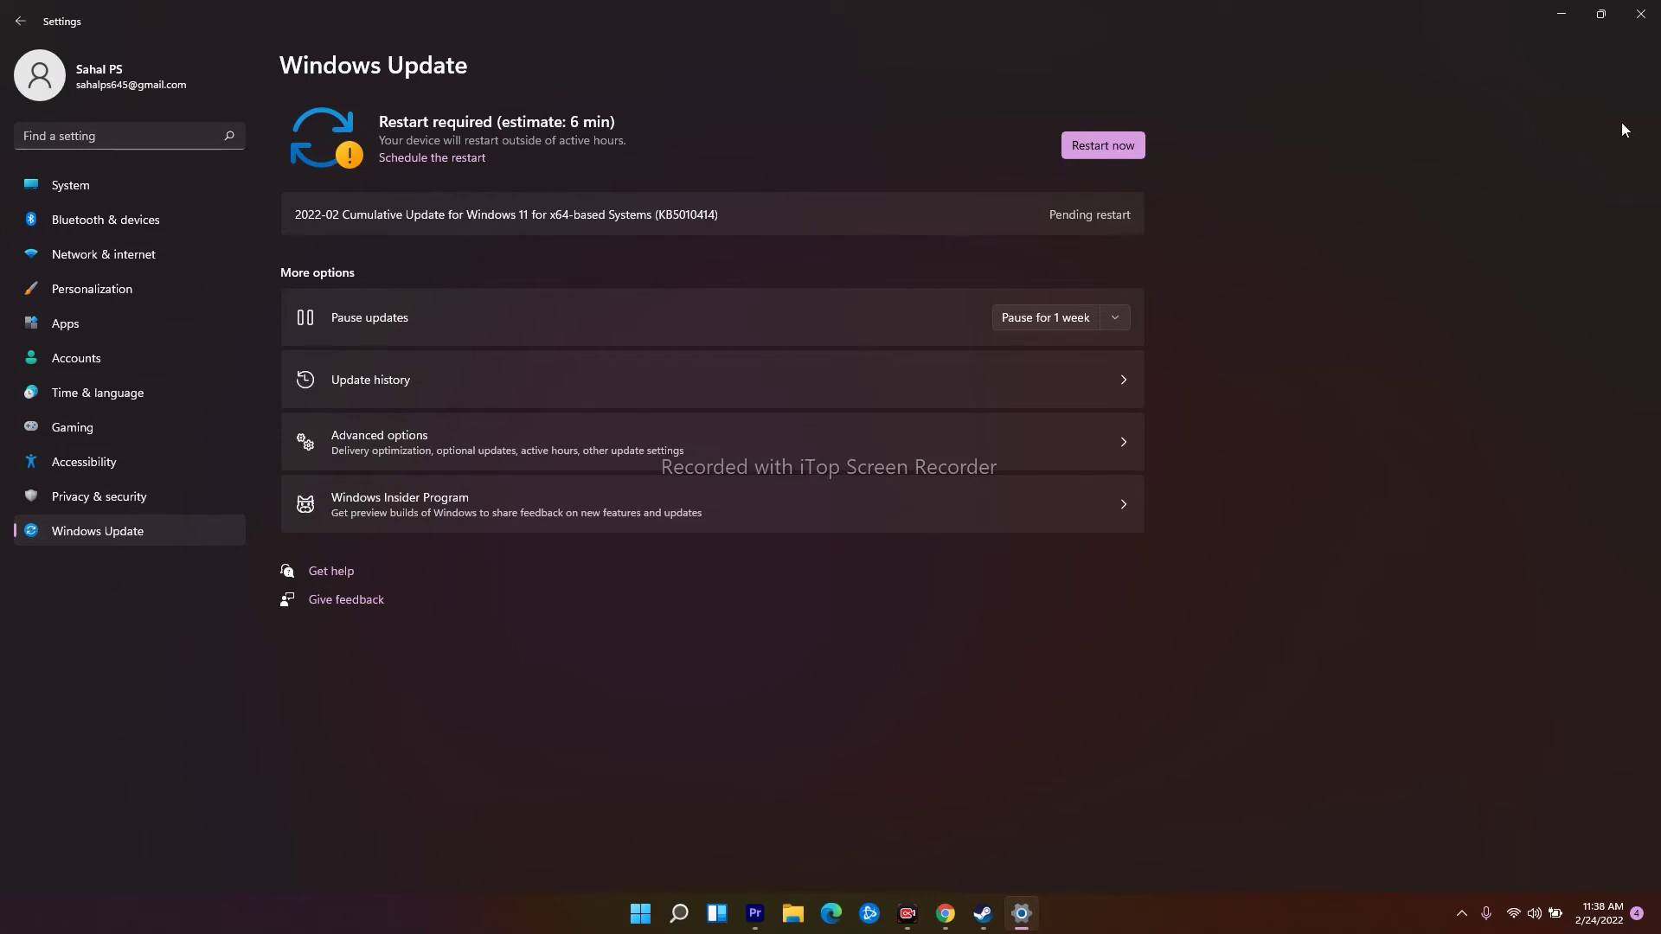
{"action": "left_click", "coordinate": [1640, 14]}
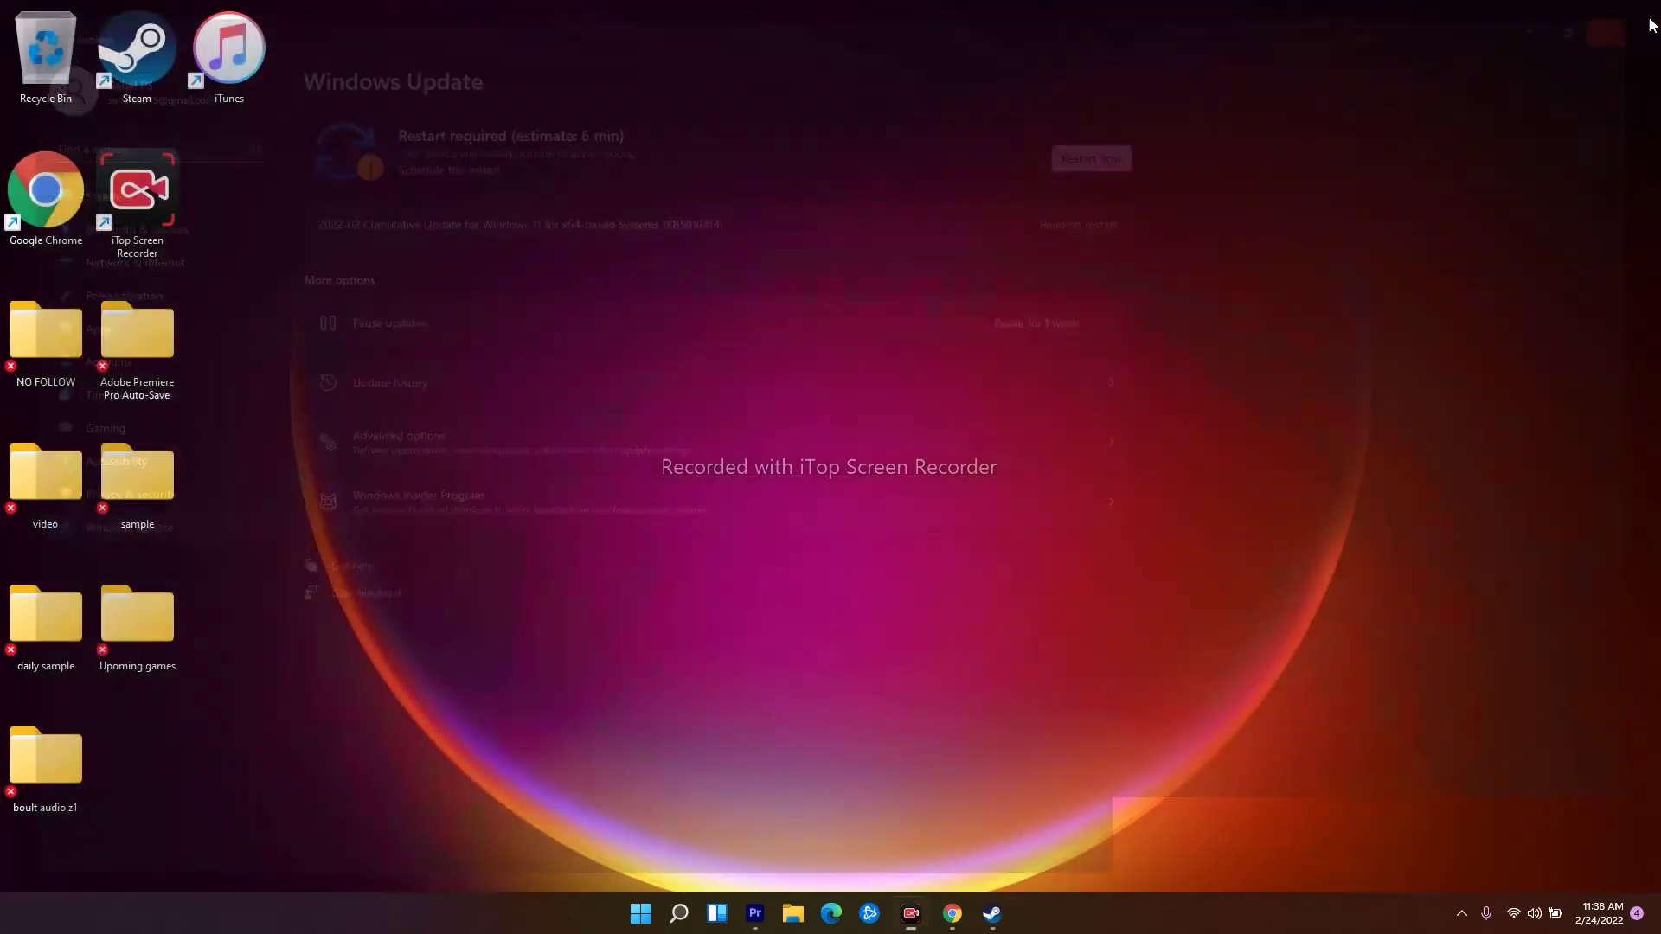